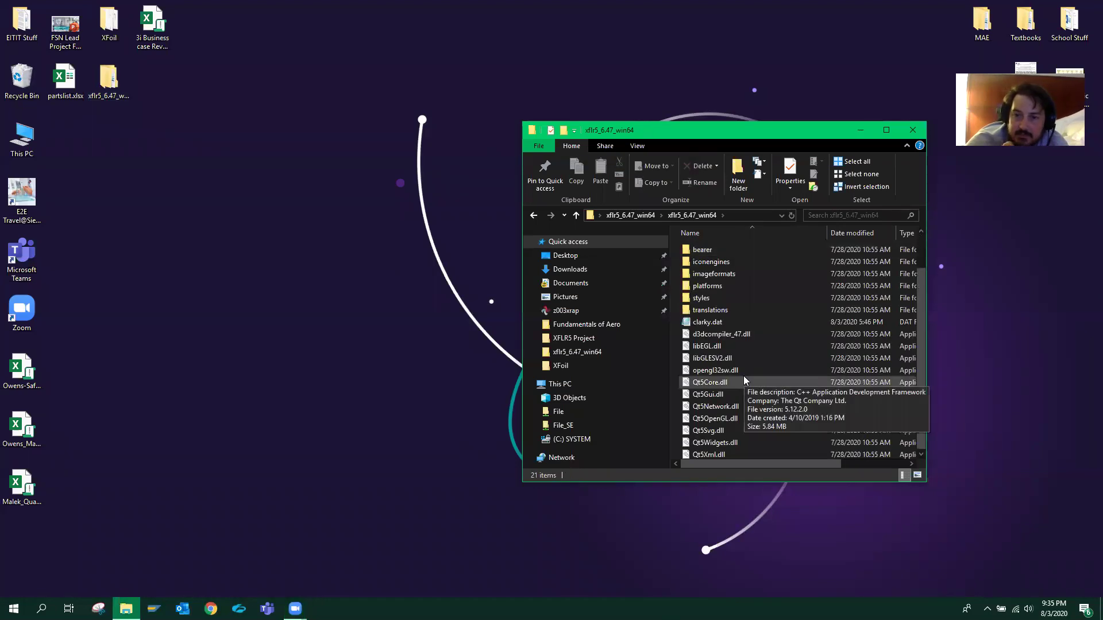
# - Launch xflr5.exe from the xflr5_6.47_win64 folder and open the airfoil file clarky.dat
pyautogui.scroll(-1, 738, 376)
pyautogui.doubleClick(693, 432)
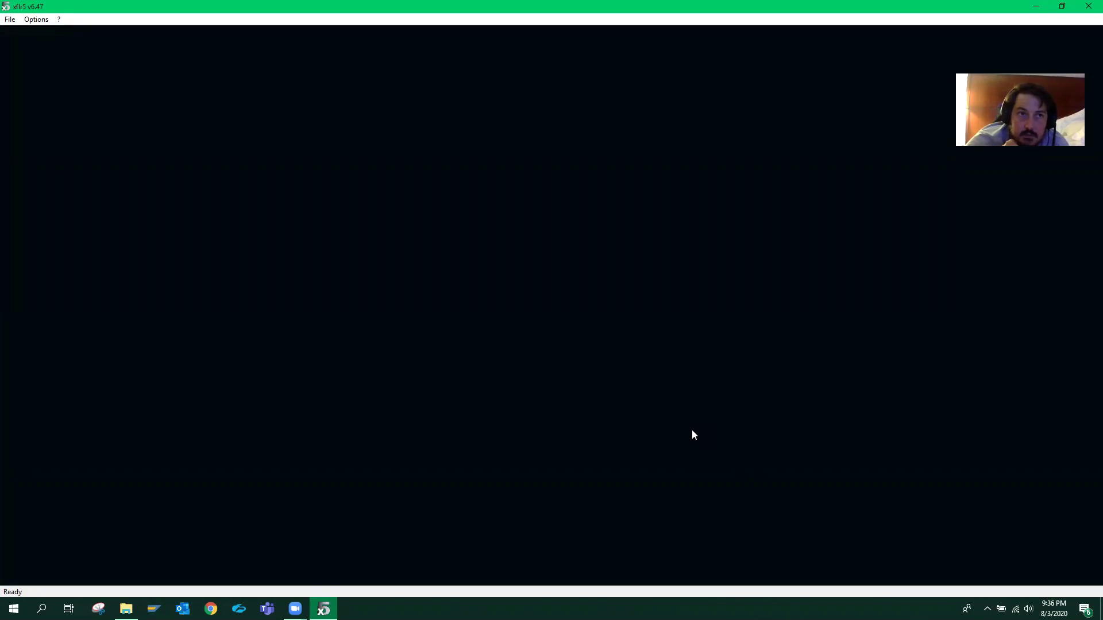
pyautogui.click(10, 19)
pyautogui.click(23, 46)
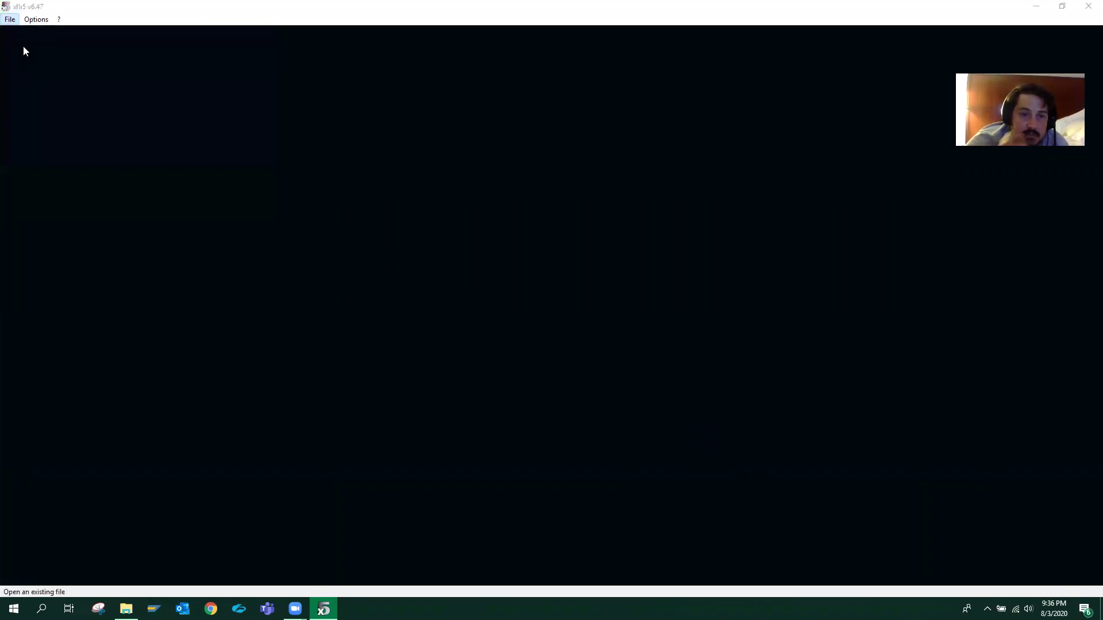
pyautogui.click(183, 167)
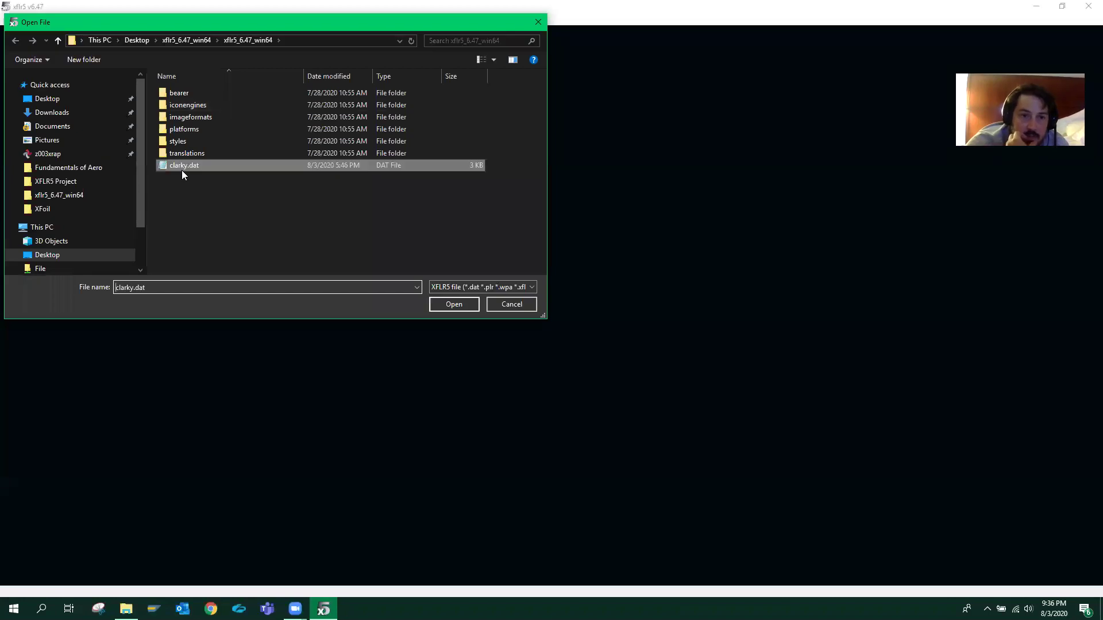
pyautogui.click(452, 306)
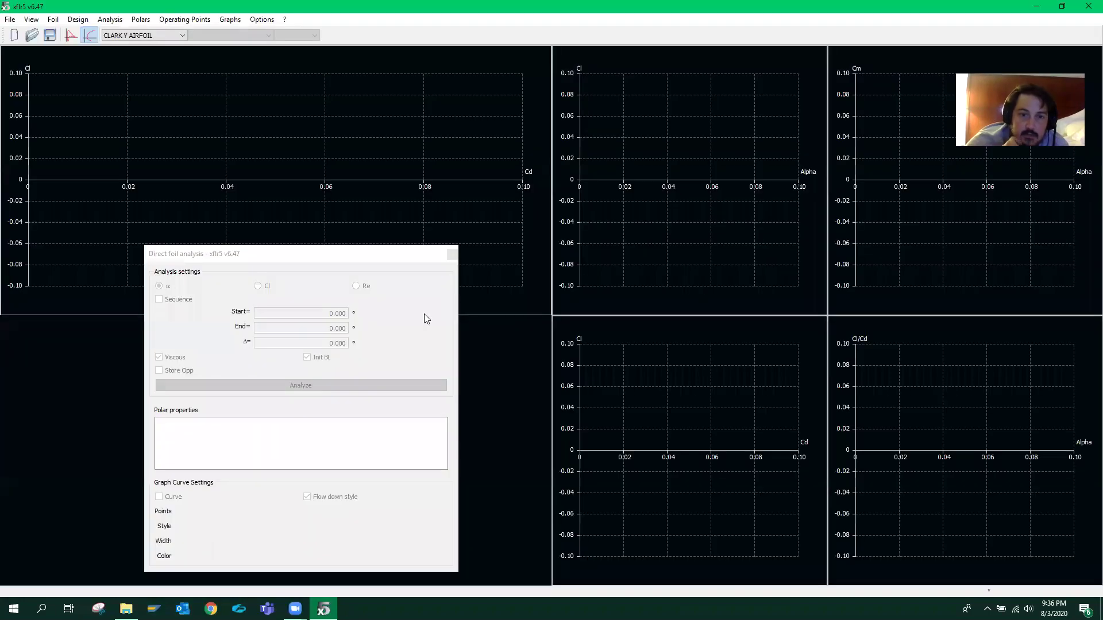
# - Switch to Wing and Plane Design and show the 3D view
pyautogui.click(11, 21)
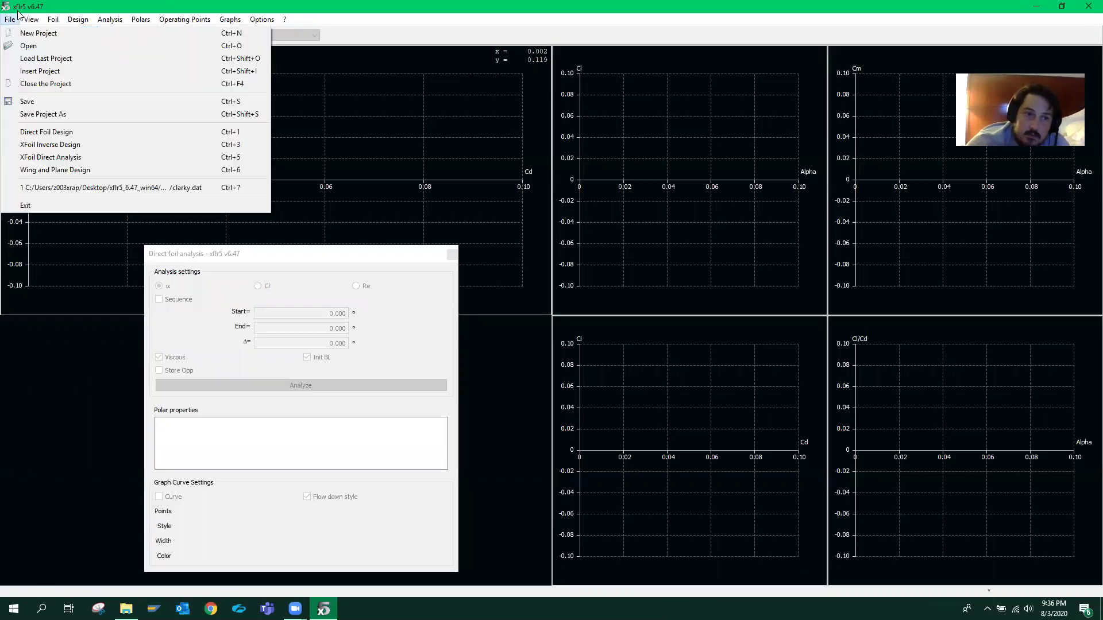
pyautogui.click(44, 171)
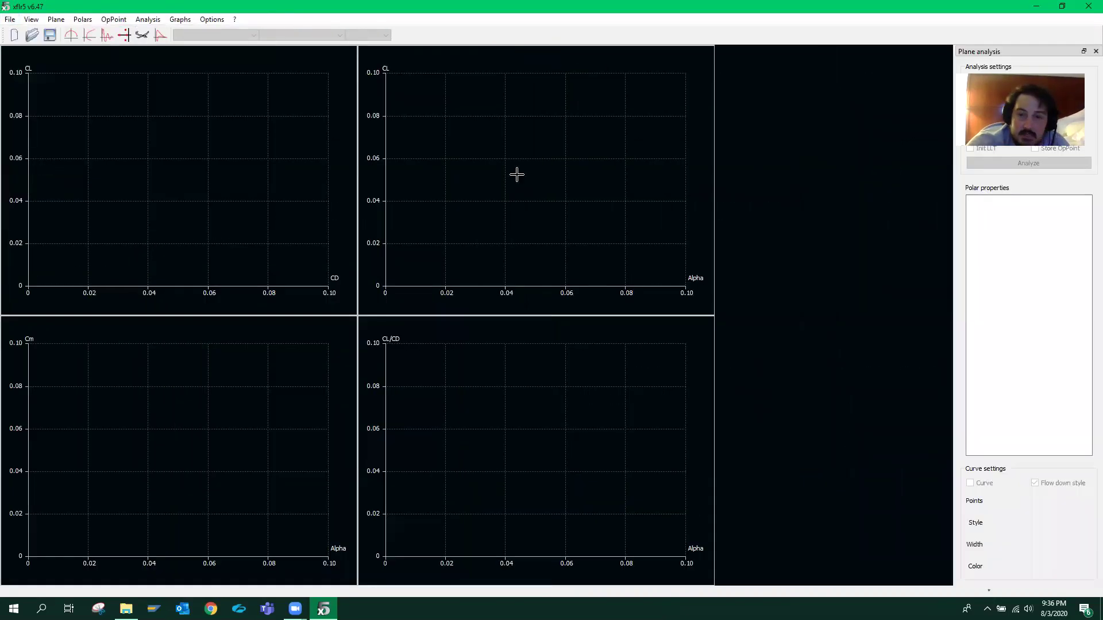
pyautogui.click(139, 34)
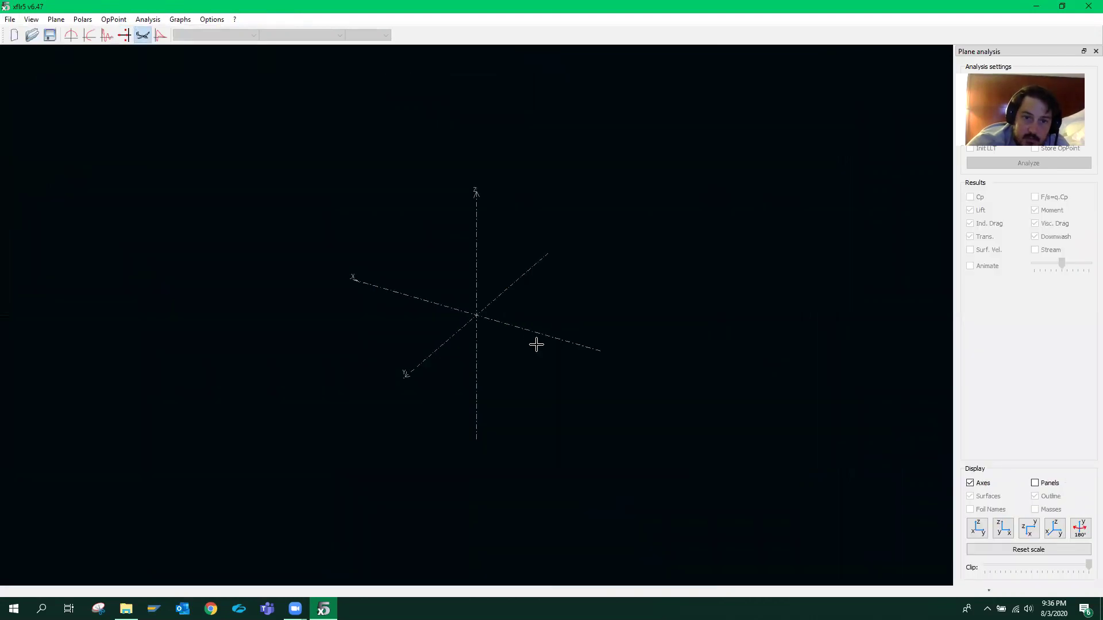
# - Define a new plane and exclude its elevator and fin
pyautogui.click(114, 23)
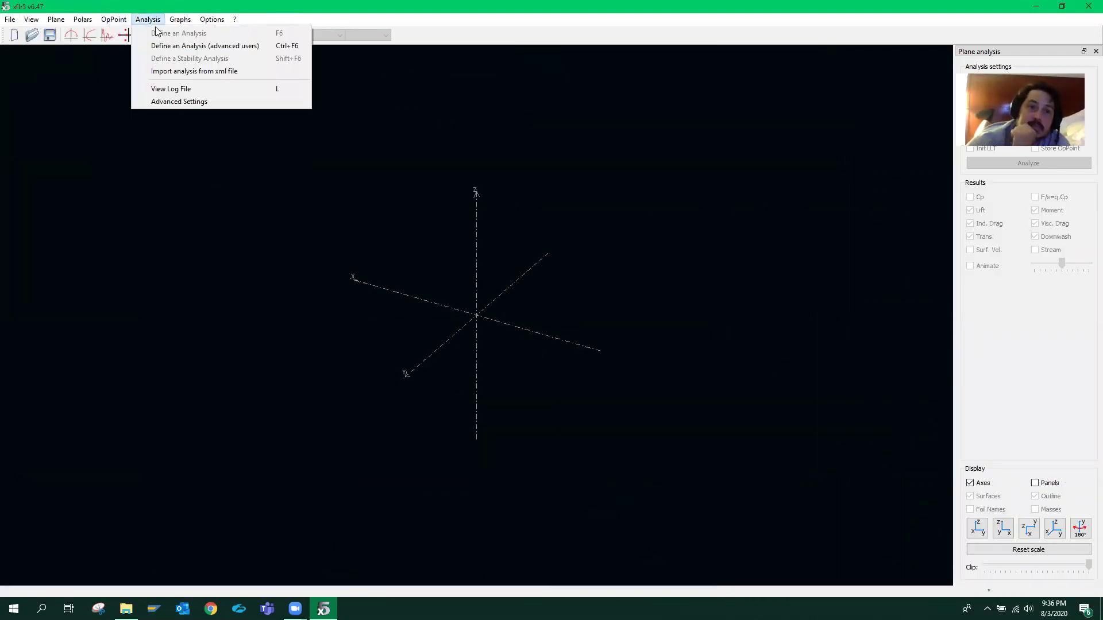
pyautogui.moveTo(50, 21)
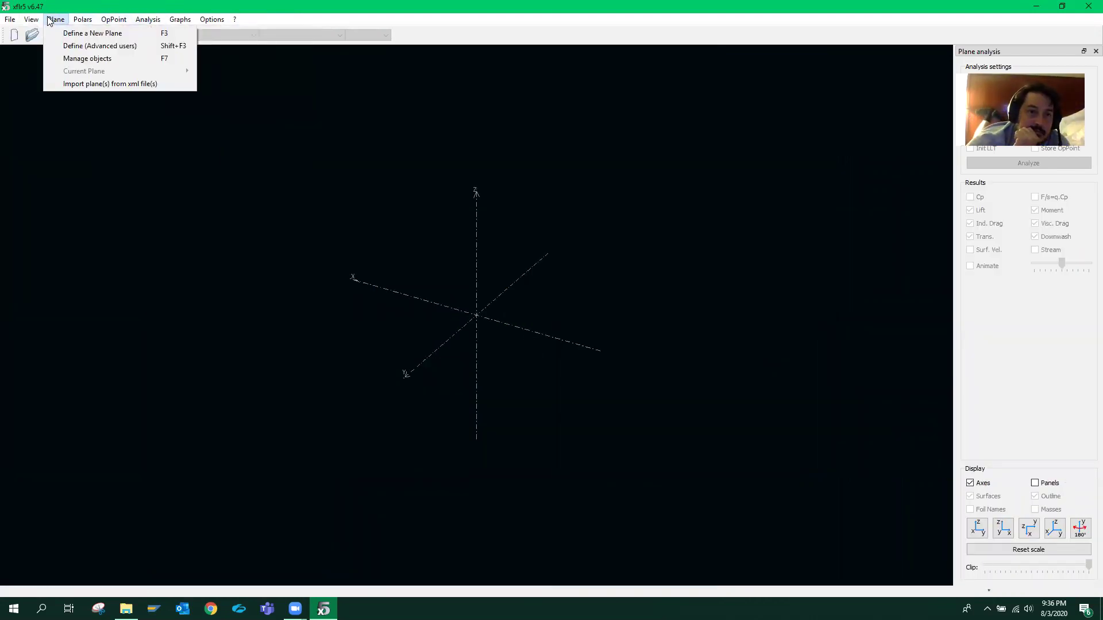
pyautogui.click(88, 35)
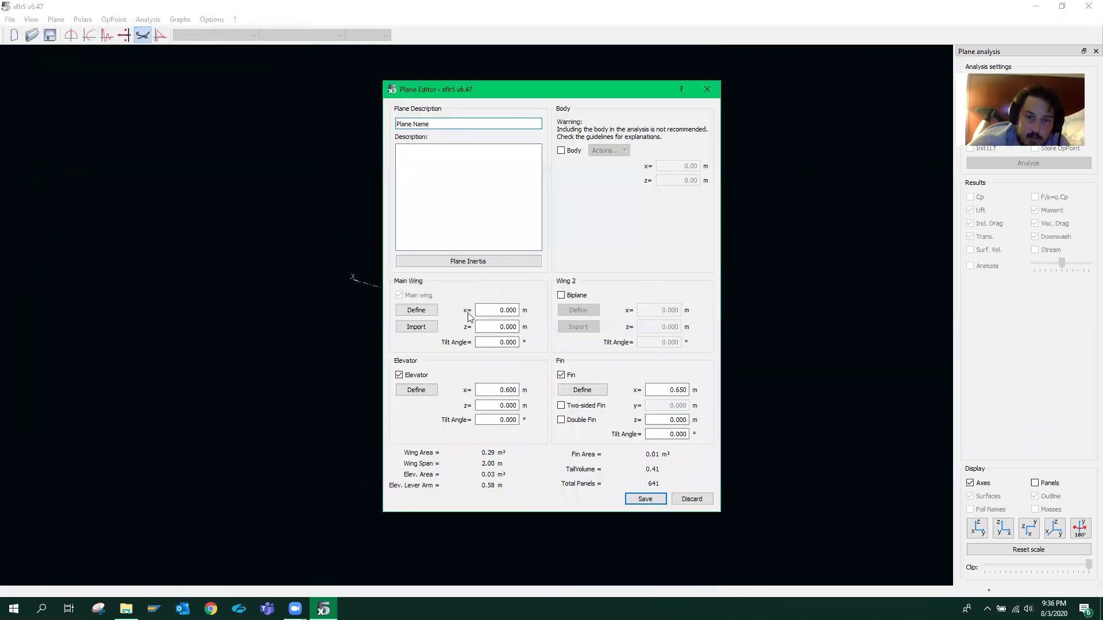
pyautogui.click(399, 376)
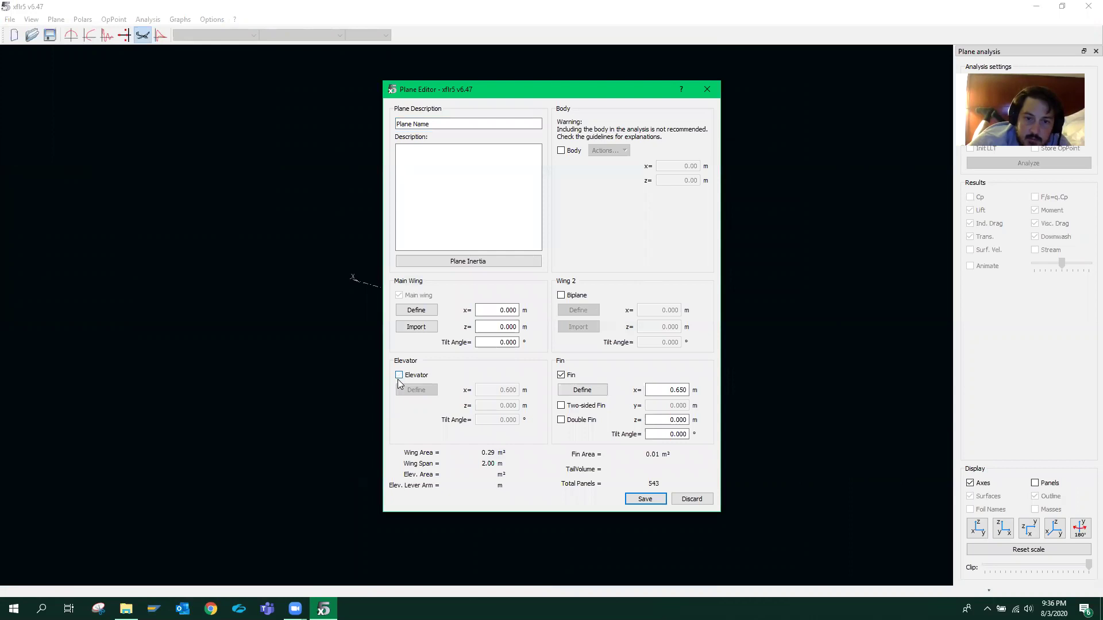
pyautogui.click(561, 375)
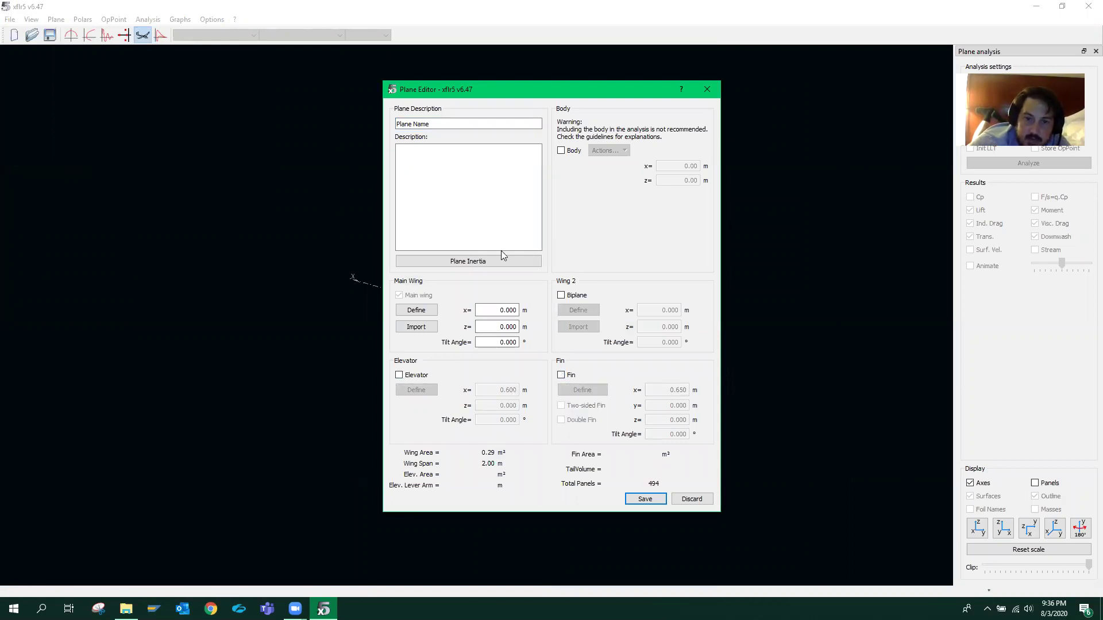
# - Open the main wing's definition and try to edit the y position of section 2
pyautogui.click(420, 314)
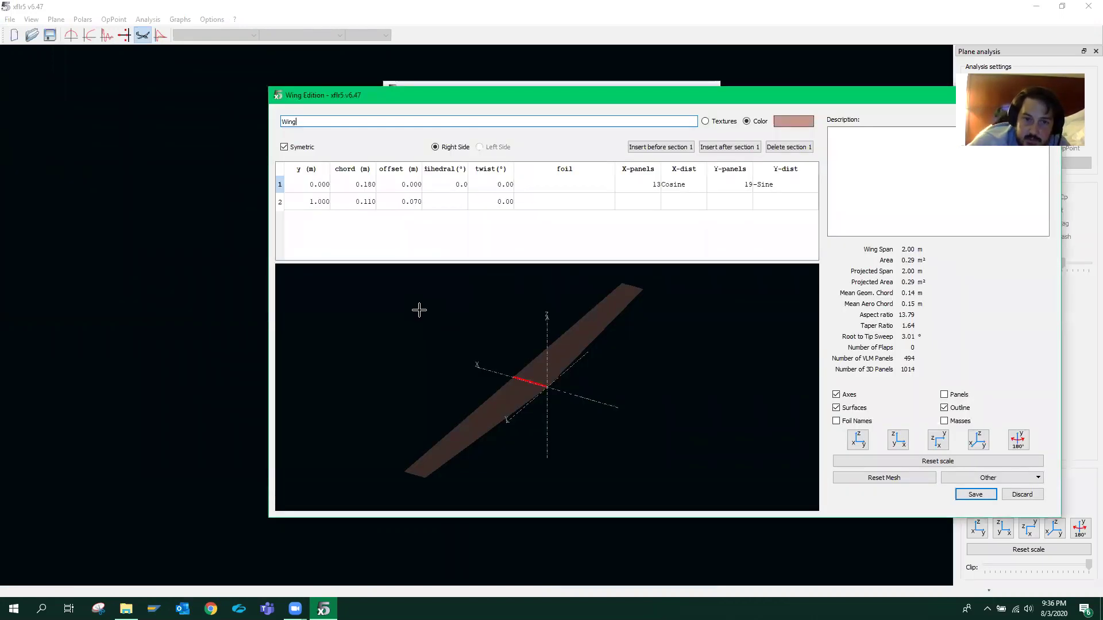
pyautogui.doubleClick(315, 207)
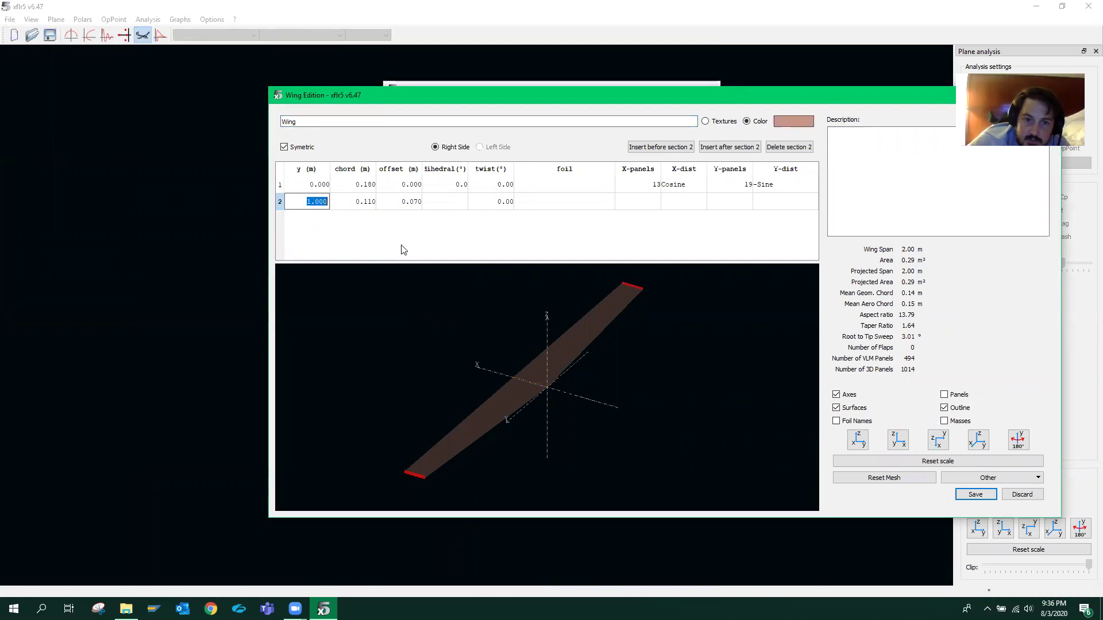
pyautogui.press('Return')
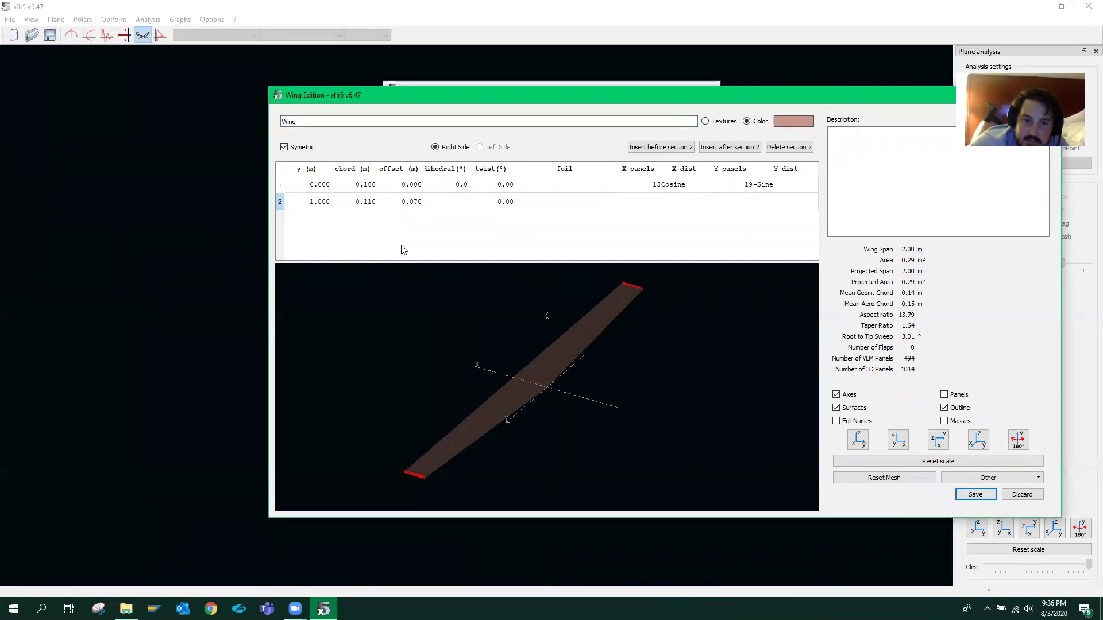
pyautogui.click(320, 202)
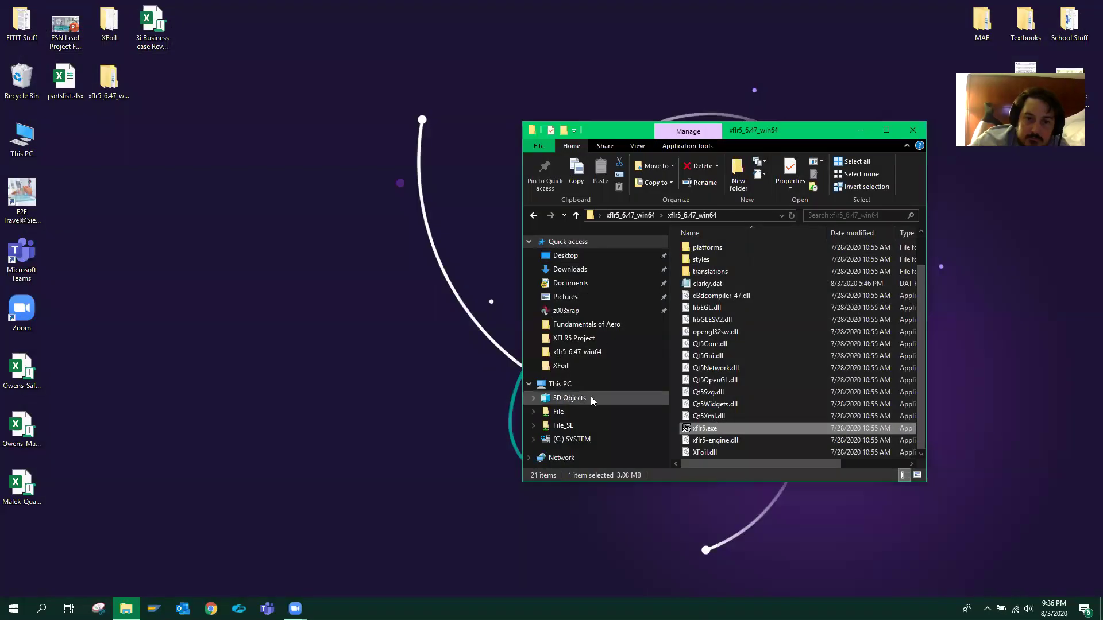
# - Relaunch xflr5.exe from the xflr5_6.47_win64 folder on the desktop
pyautogui.doubleClick(109, 82)
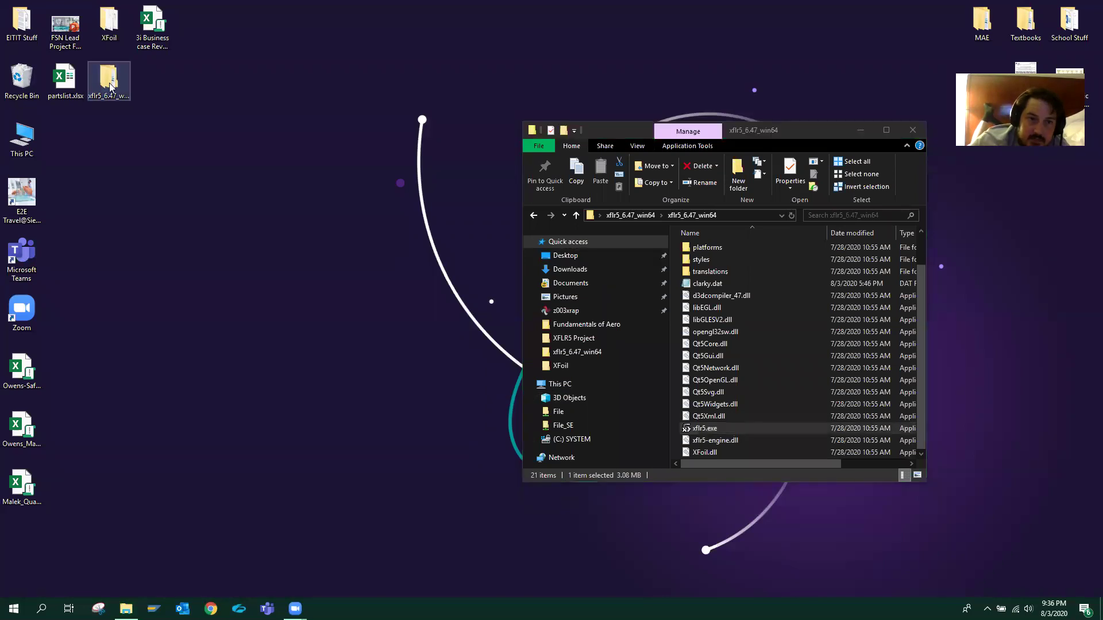
pyautogui.doubleClick(732, 265)
pyautogui.scroll(-1, 721, 432)
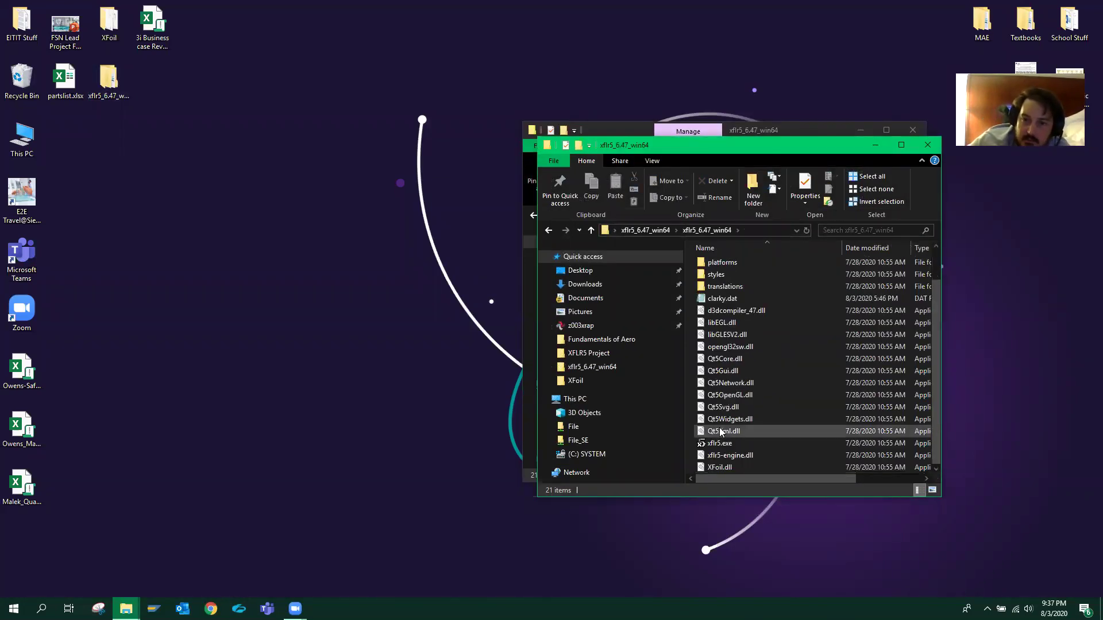
pyautogui.doubleClick(719, 445)
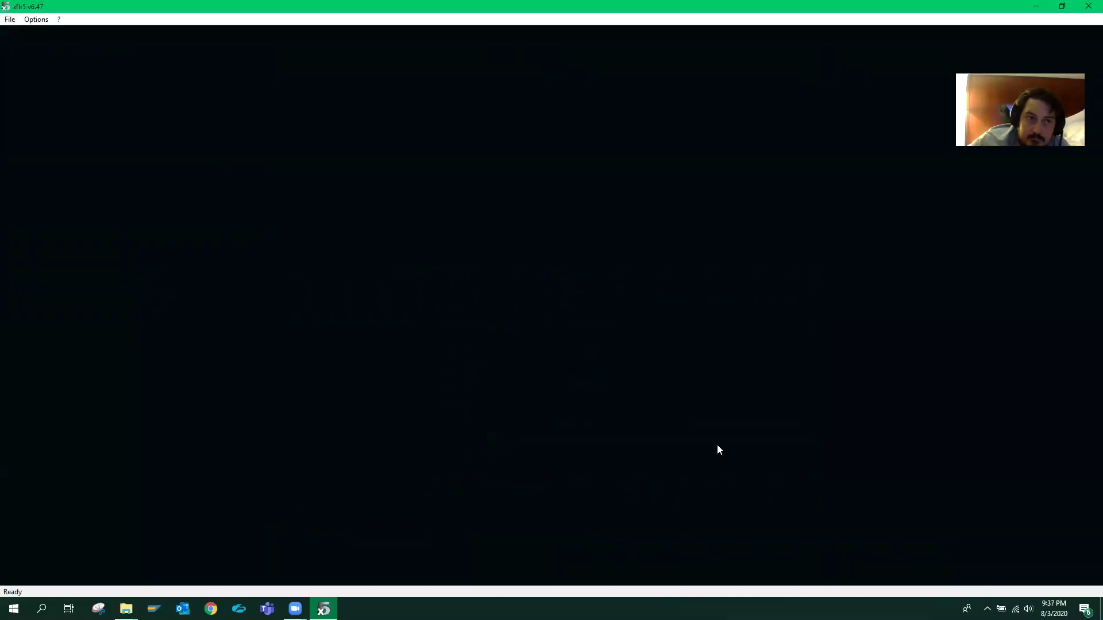
# - Open the Clark Y airfoil file clarky.dat from the xflr5_6.47_win64 folder
pyautogui.click(9, 19)
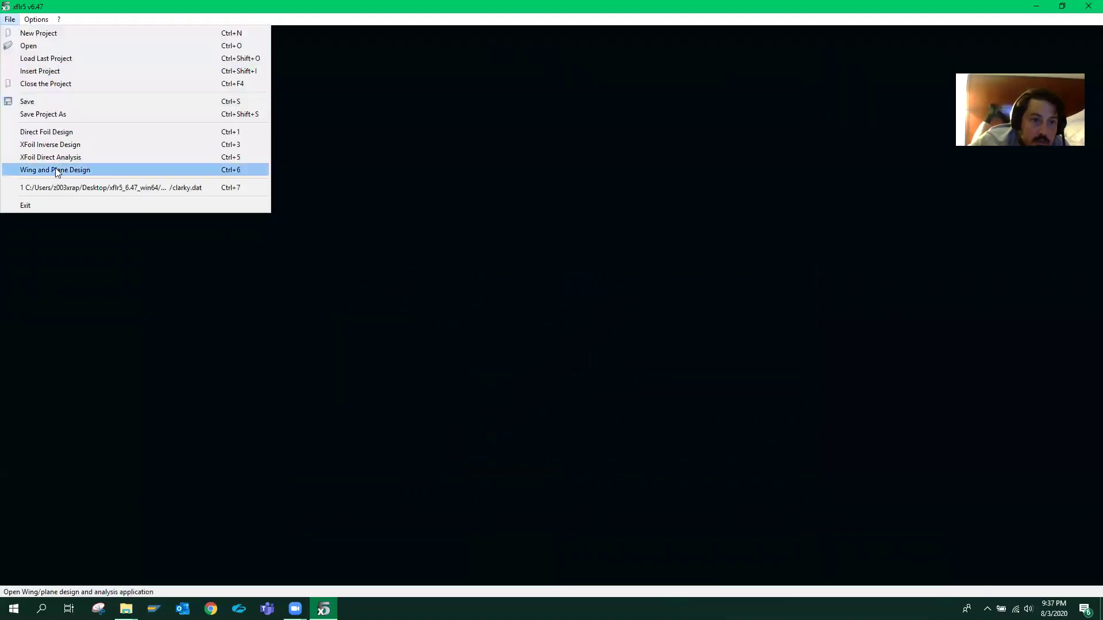
pyautogui.click(40, 45)
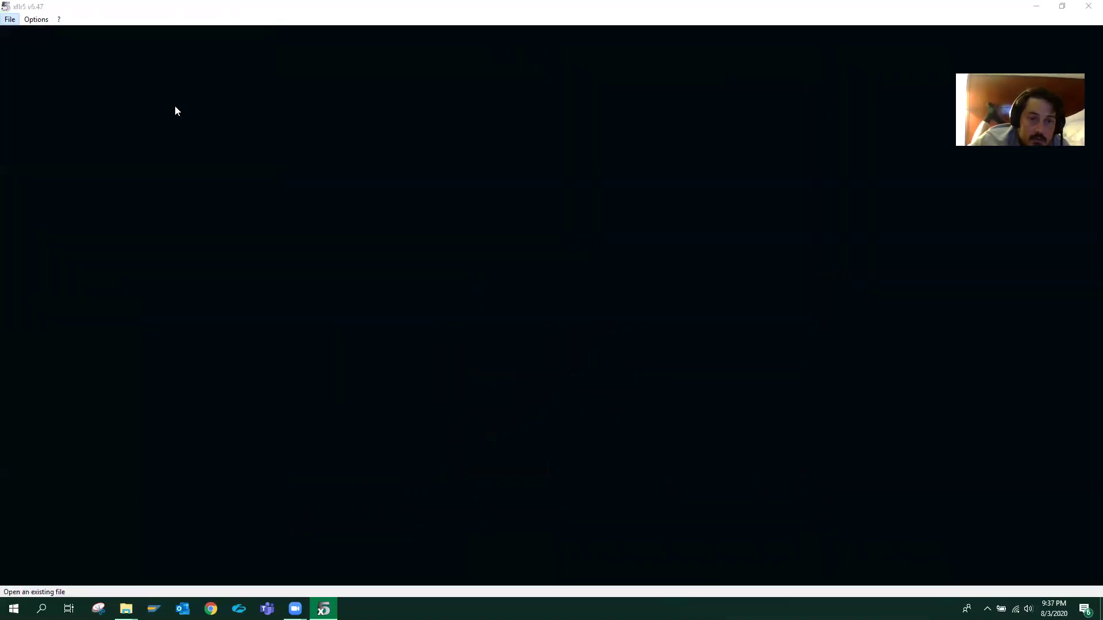
pyautogui.click(189, 166)
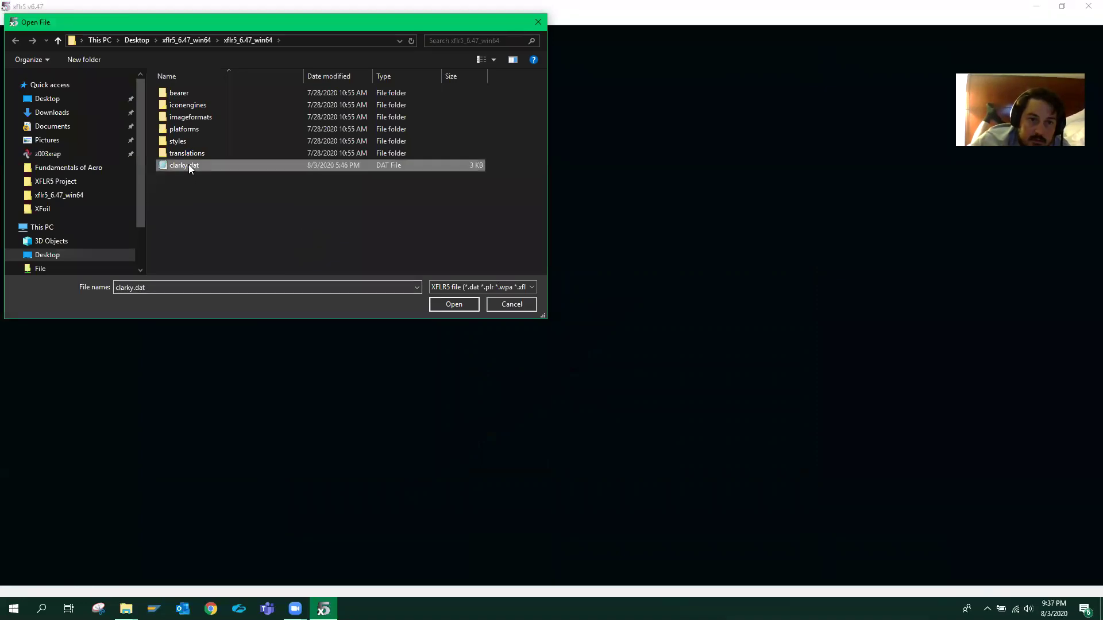
pyautogui.click(453, 305)
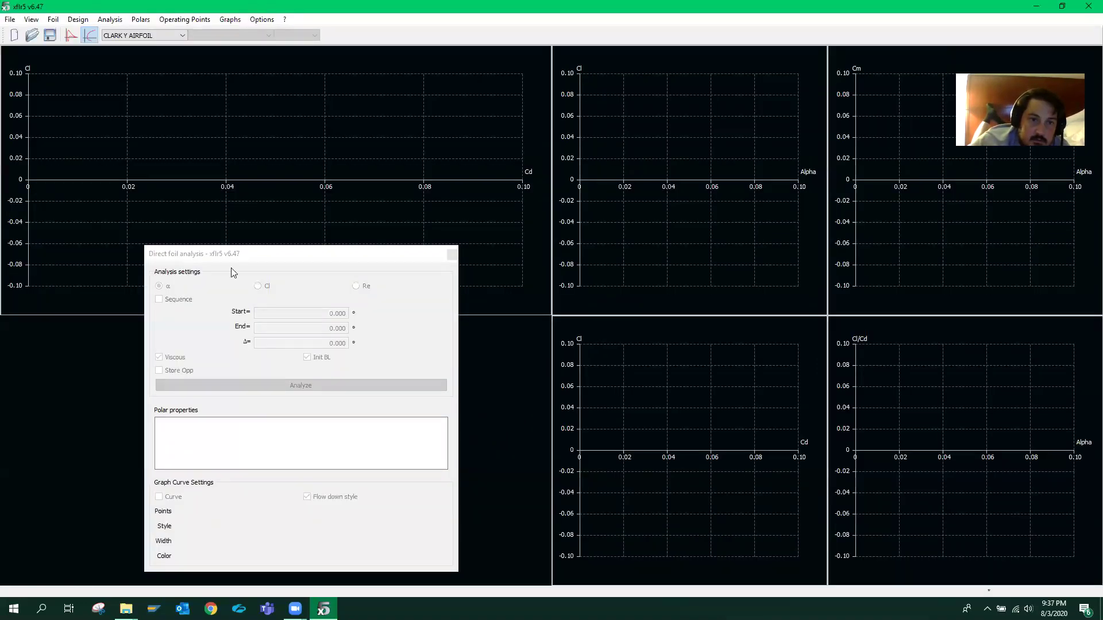
# - Switch to Wing and Plane Design and show the 3D view
pyautogui.click(109, 22)
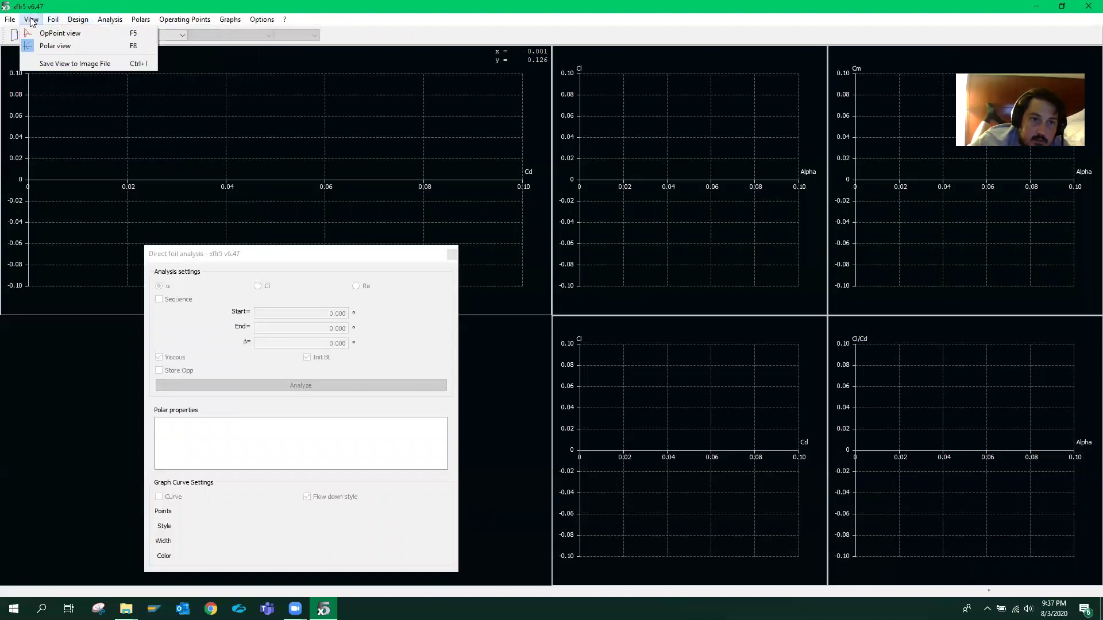
pyautogui.moveTo(18, 20)
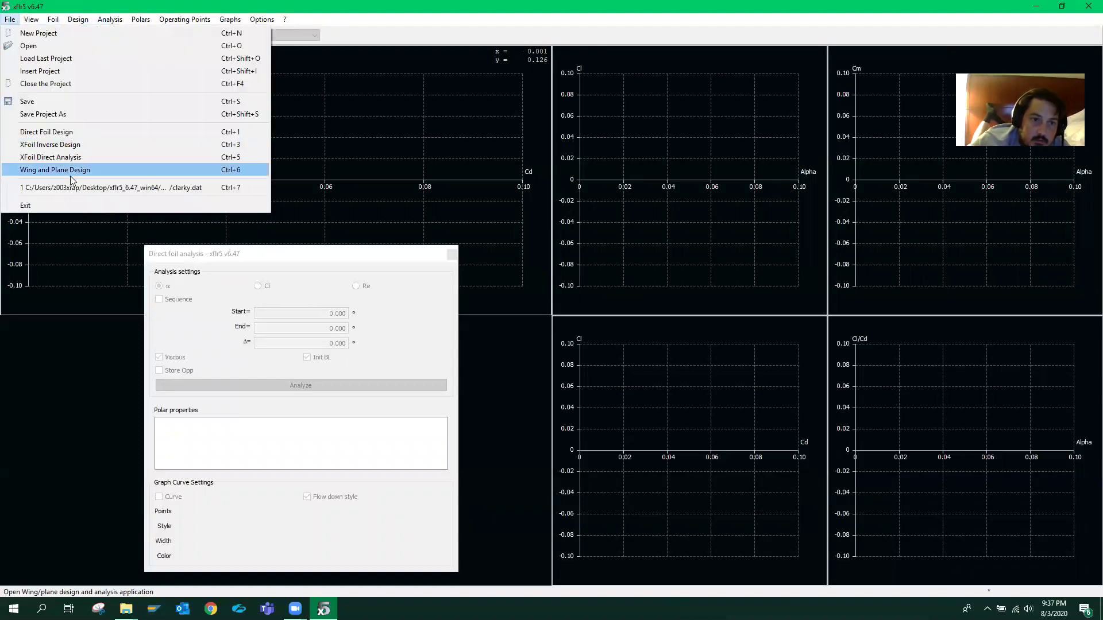
pyautogui.click(55, 169)
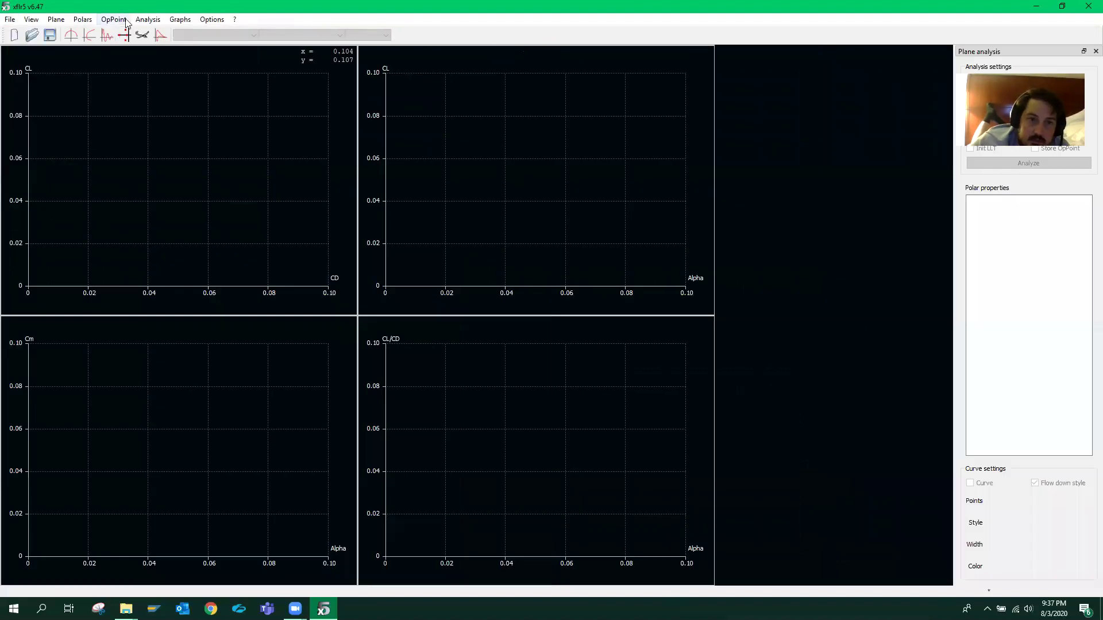
pyautogui.click(147, 39)
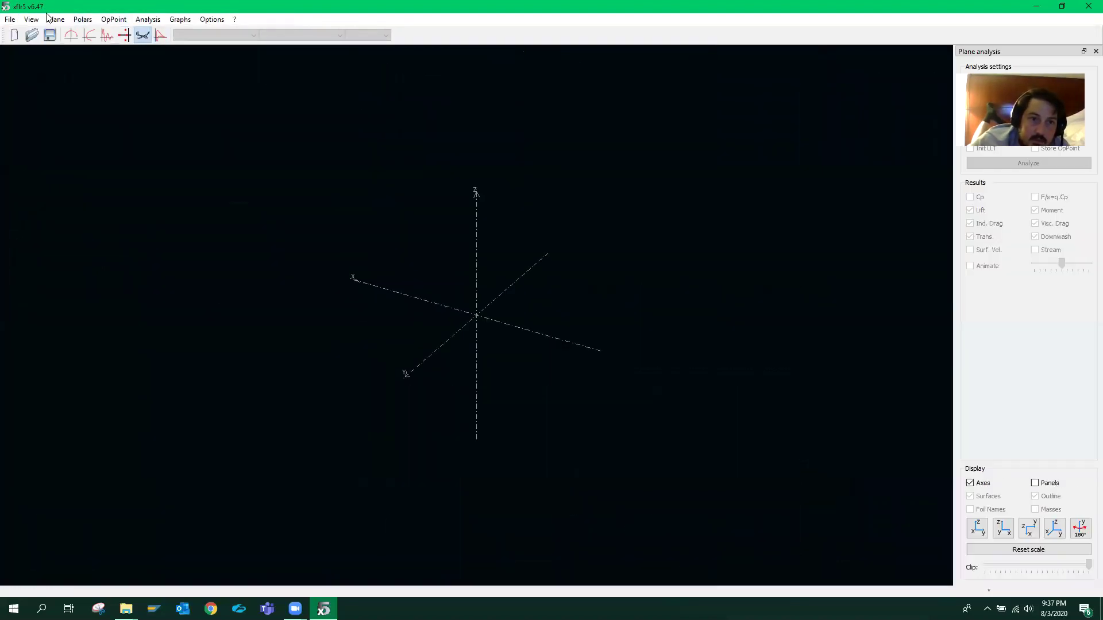
pyautogui.click(29, 21)
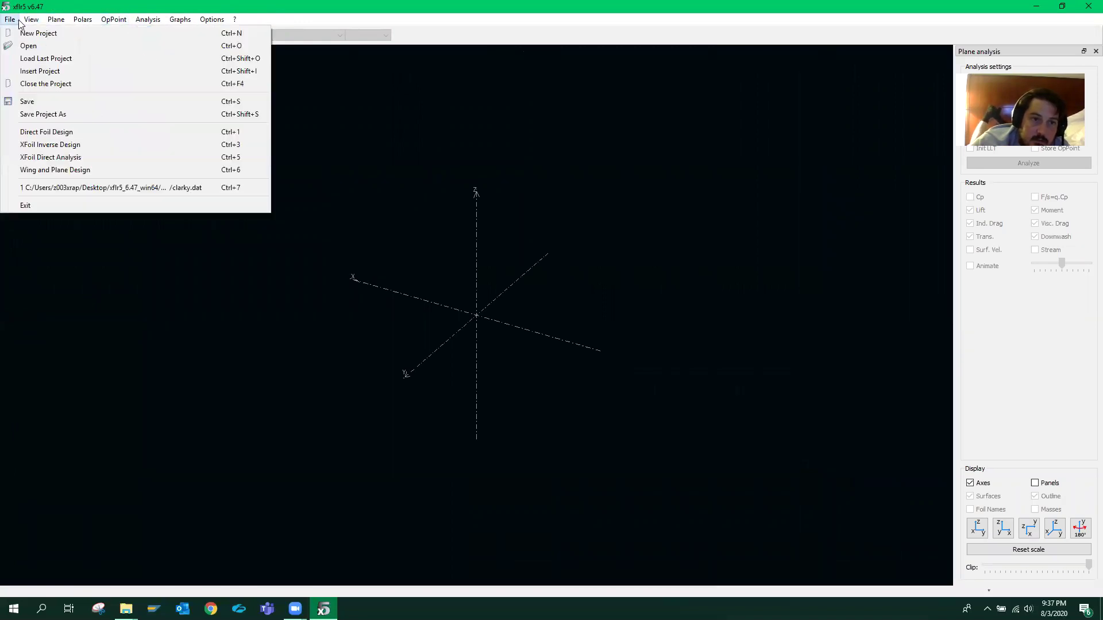
pyautogui.moveTo(142, 20)
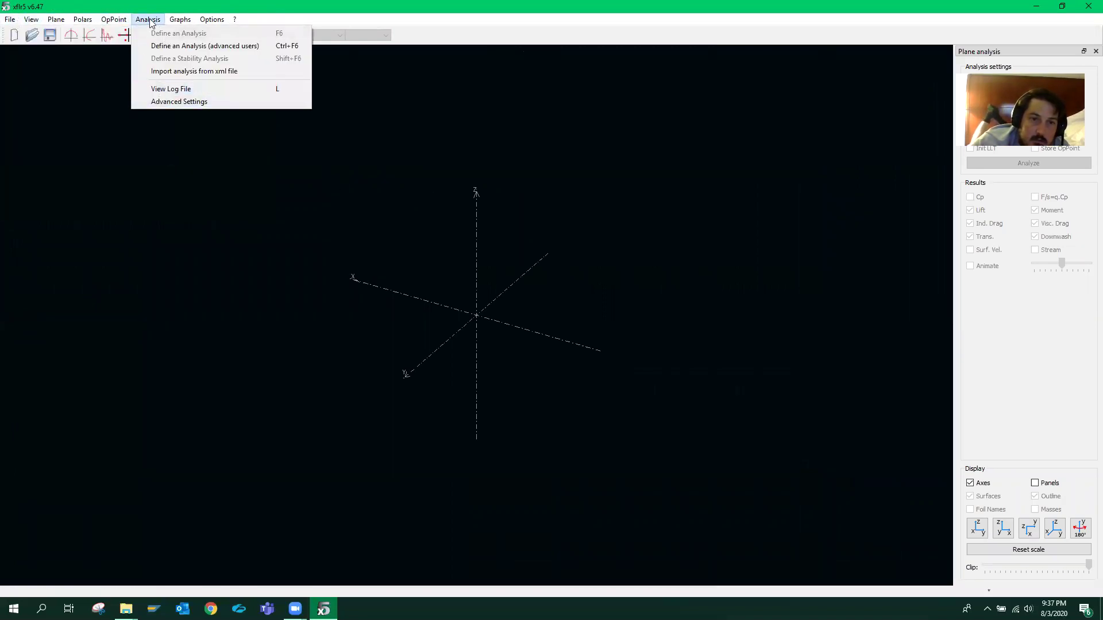
pyautogui.click(185, 137)
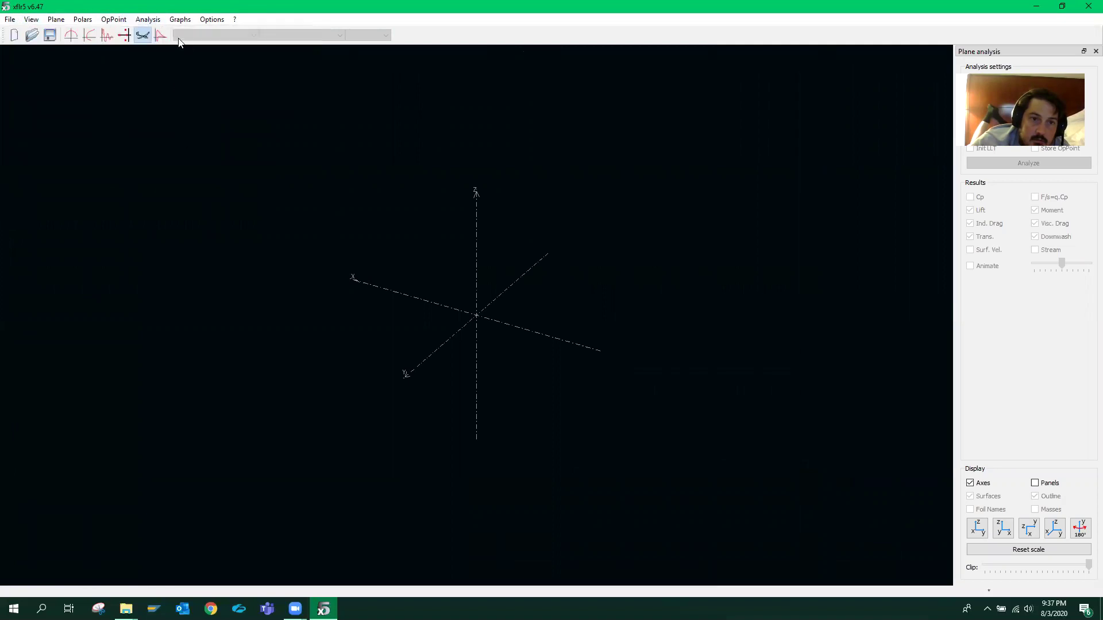
pyautogui.click(148, 19)
pyautogui.click(121, 69)
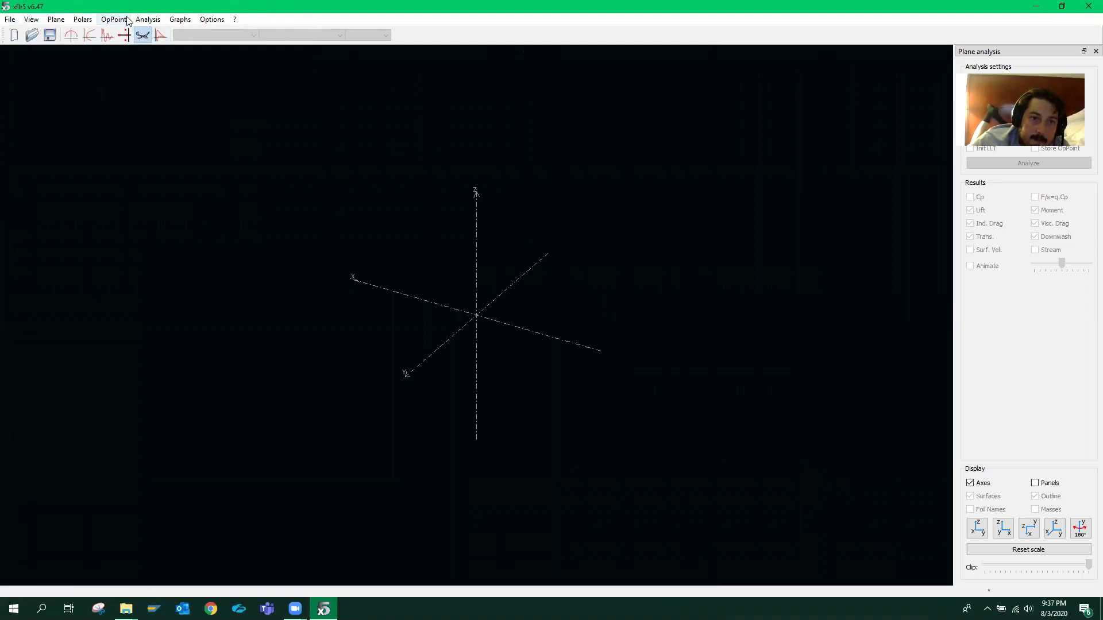
# - Define a new plane and exclude both the elevator and the fin, keeping only the main wing
pyautogui.click(145, 19)
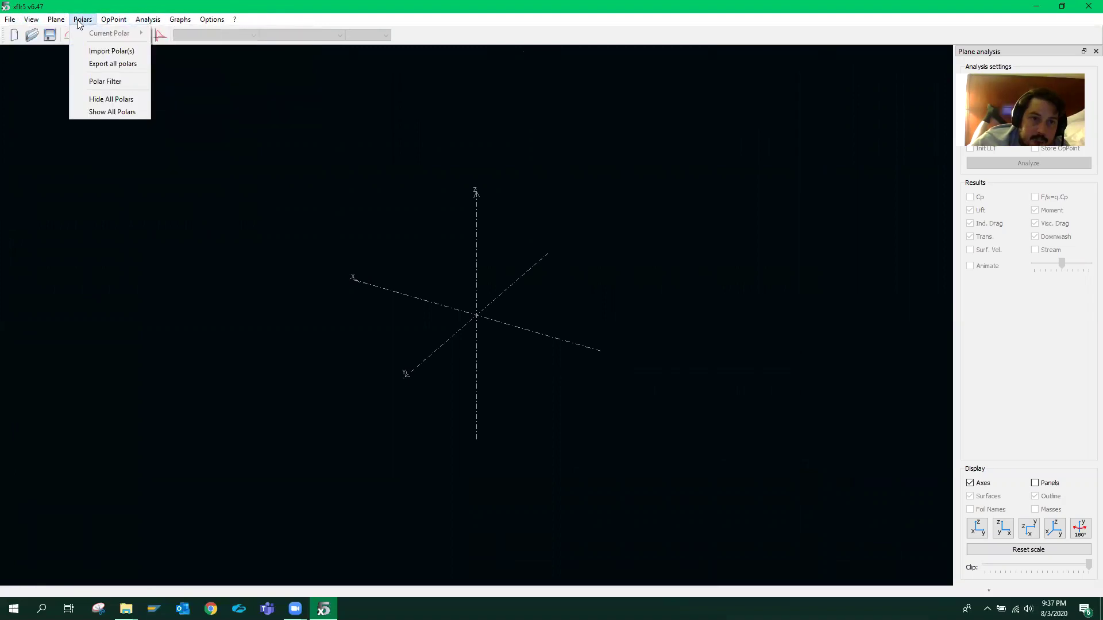
pyautogui.click(63, 34)
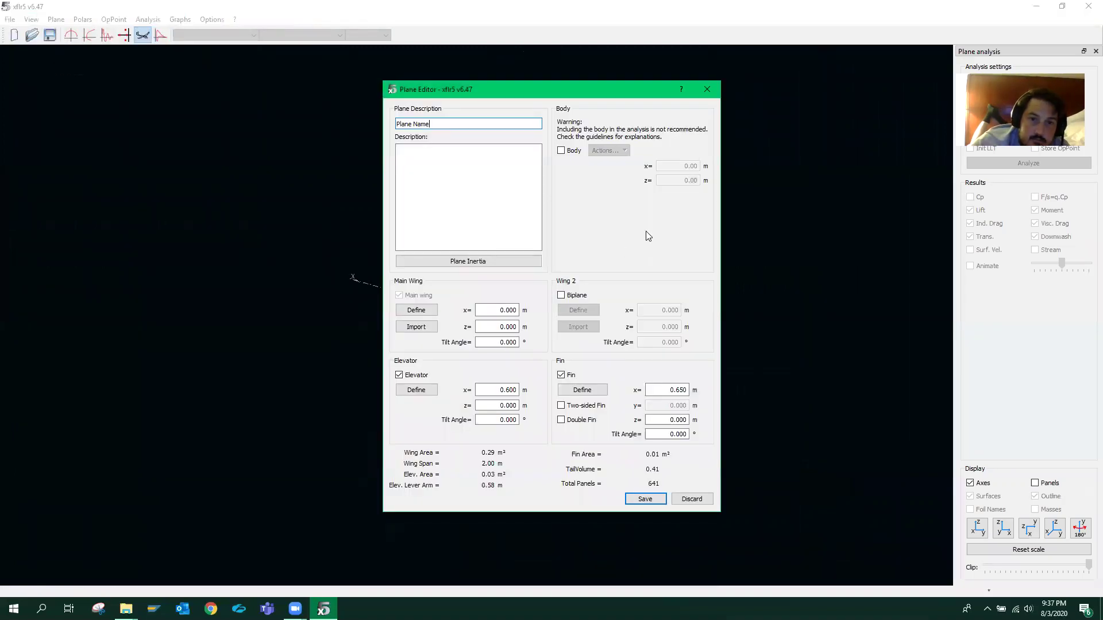
pyautogui.click(399, 375)
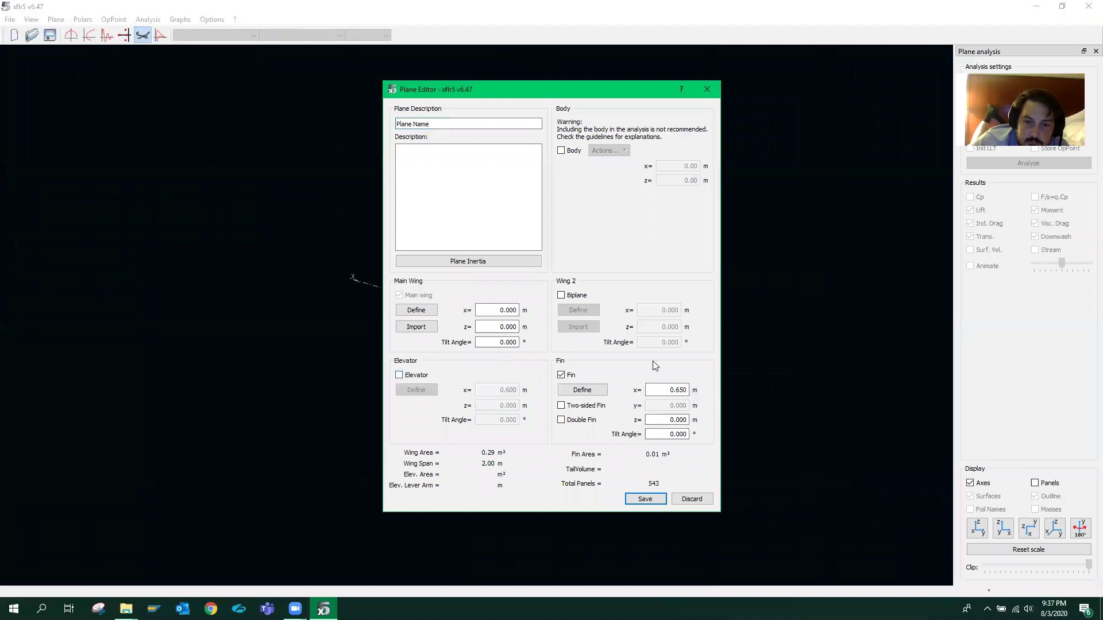
pyautogui.click(562, 375)
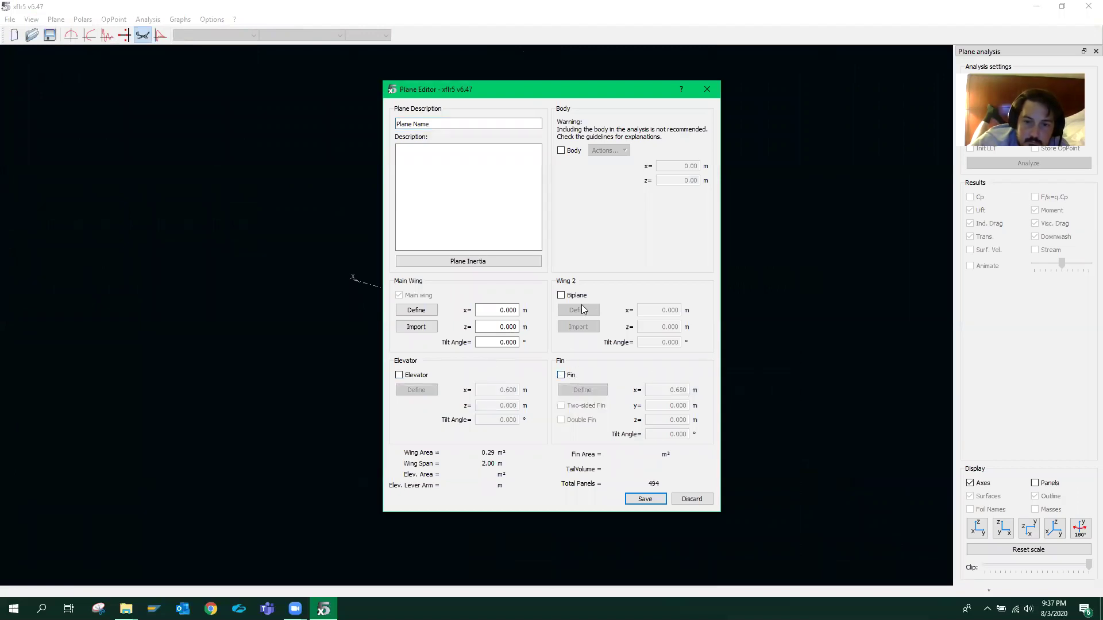
# - Save the wing-only plane and reopen it to edit the main wing's definition
pyautogui.click(641, 503)
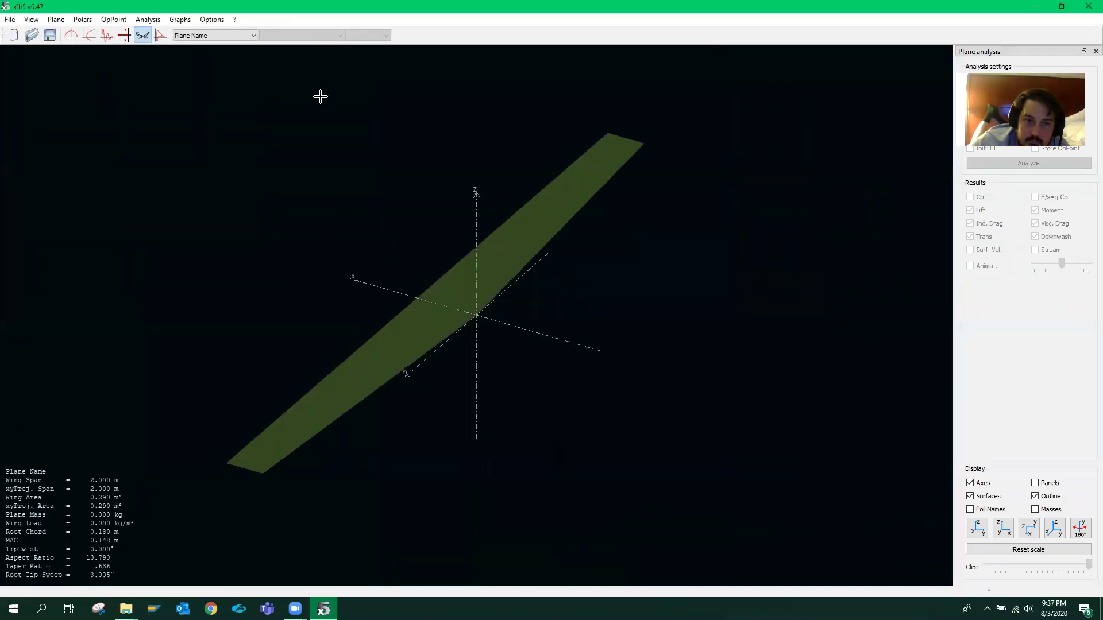
pyautogui.click(149, 21)
pyautogui.moveTo(62, 21)
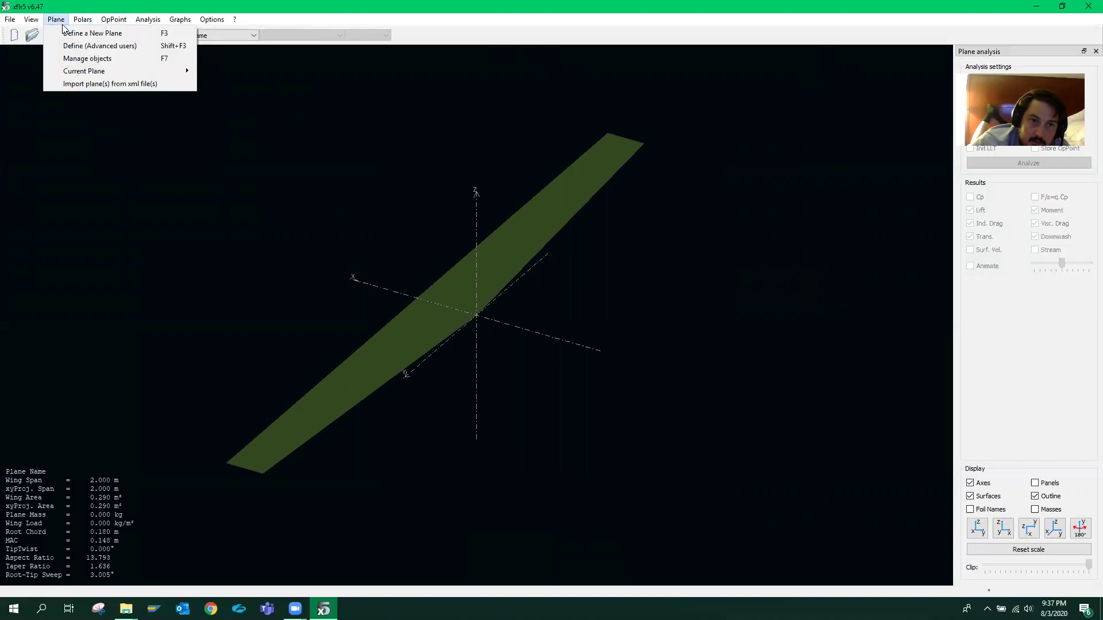
pyautogui.moveTo(143, 71)
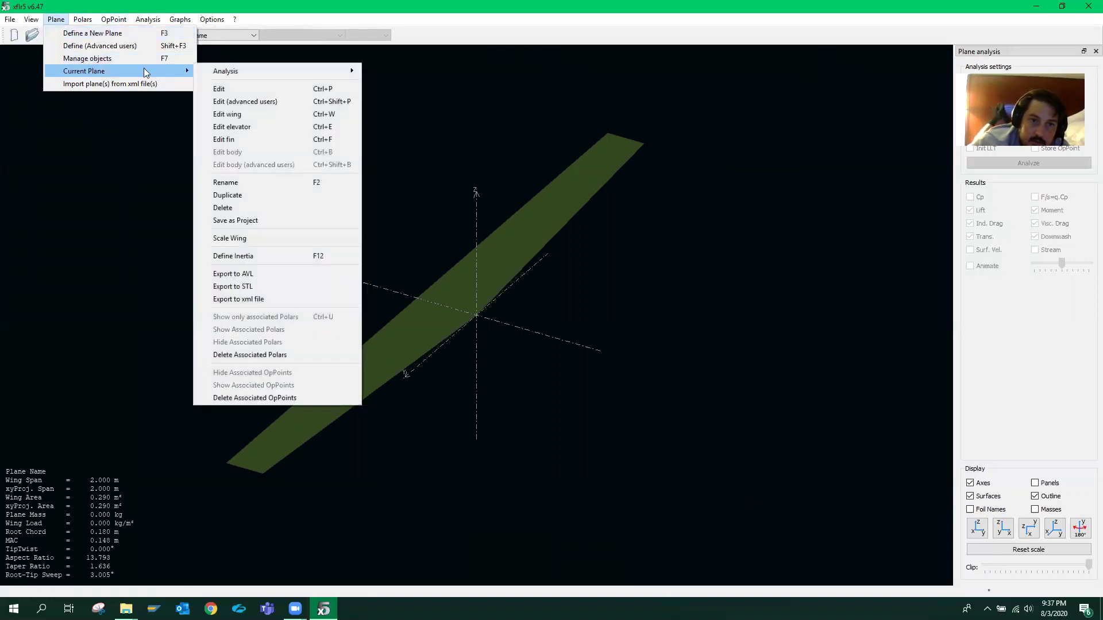
pyautogui.click(253, 91)
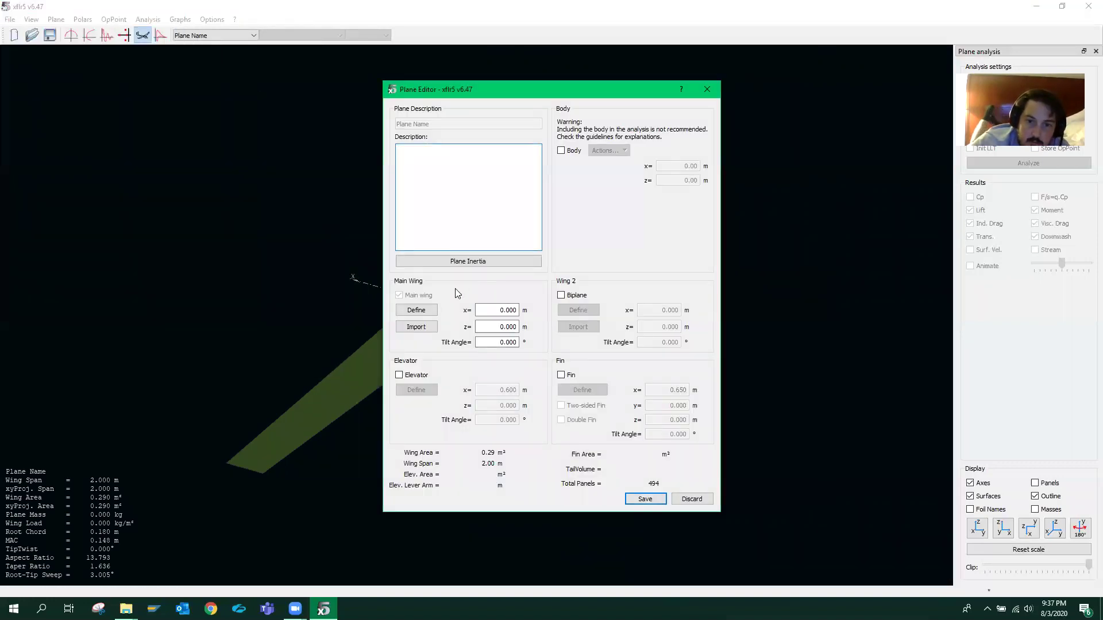
pyautogui.click(419, 311)
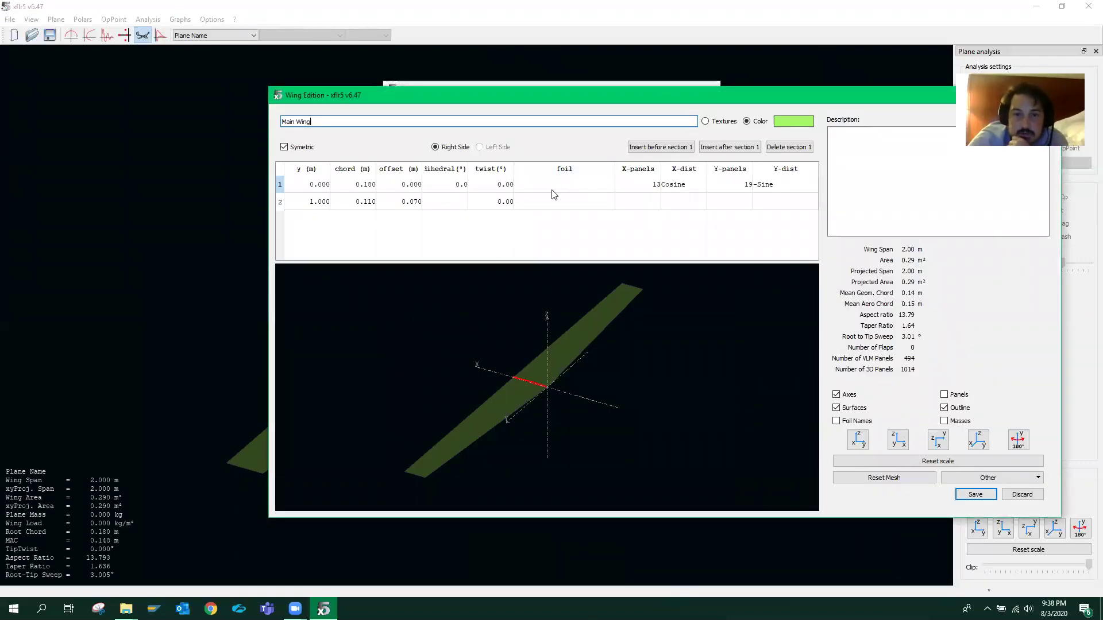
# - Assign the CLARK Y AIRFOIL foil to both sections of the main wing
pyautogui.click(572, 185)
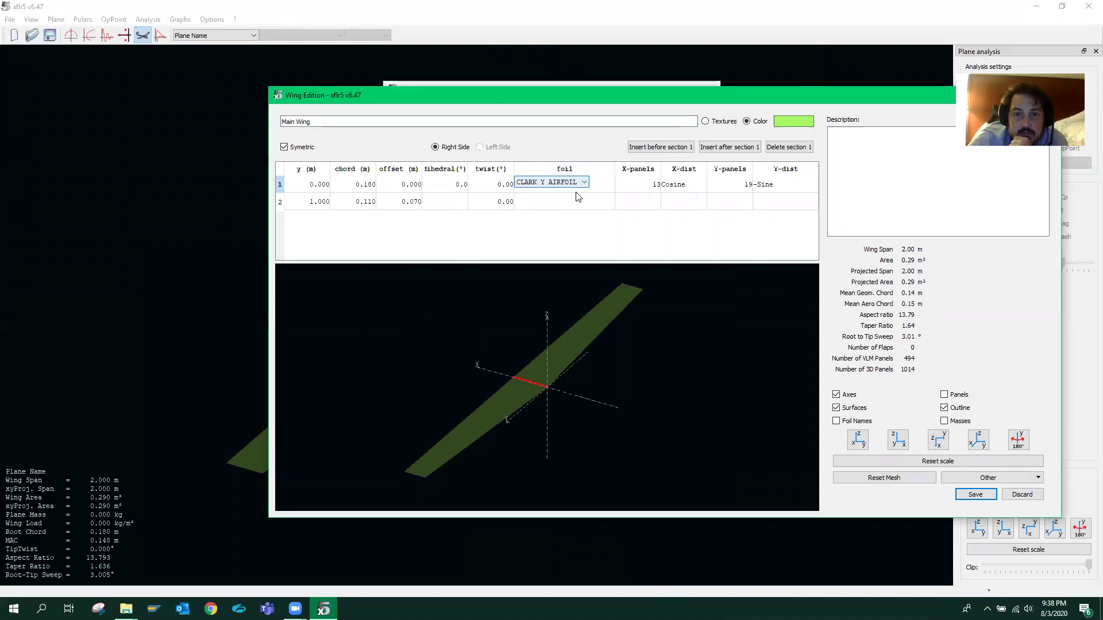
pyautogui.click(575, 202)
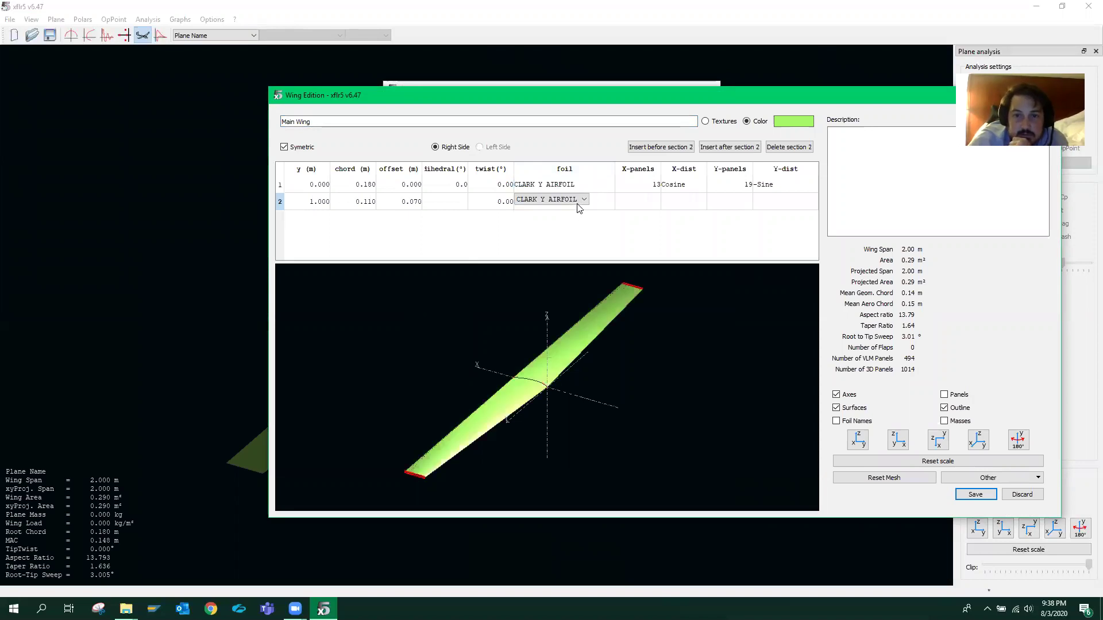
pyautogui.click(537, 223)
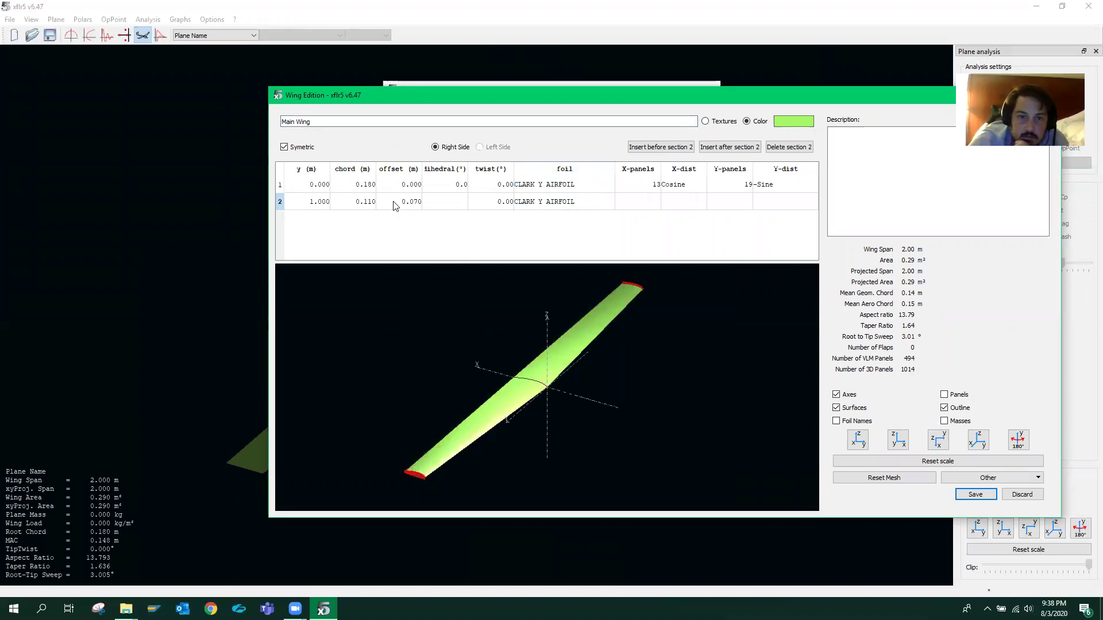
# - Set the y position of the main wing's tip section to 2.000 m
pyautogui.doubleClick(315, 202)
pyautogui.moveTo(316, 202); pyautogui.dragTo(323, 199)
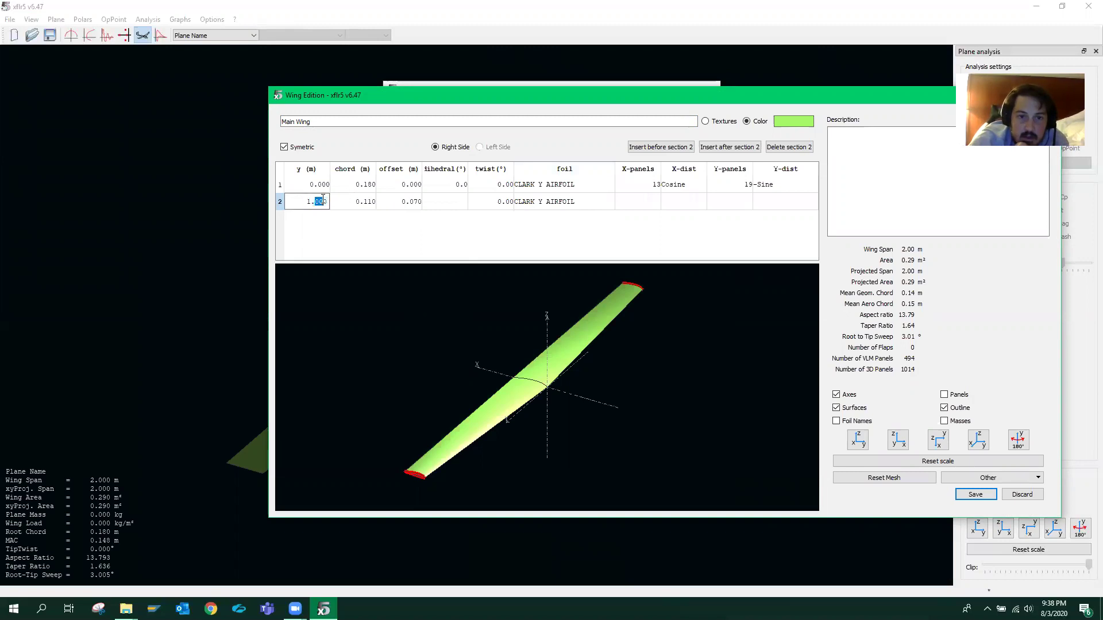
pyautogui.press('Return')
pyautogui.write('2')
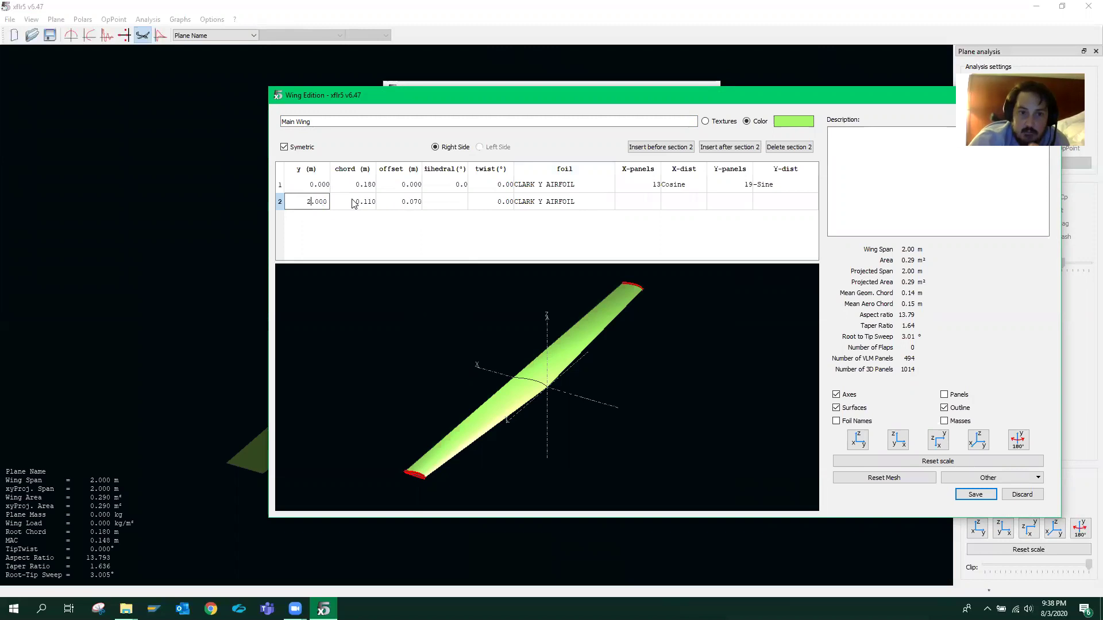
pyautogui.press('Return')
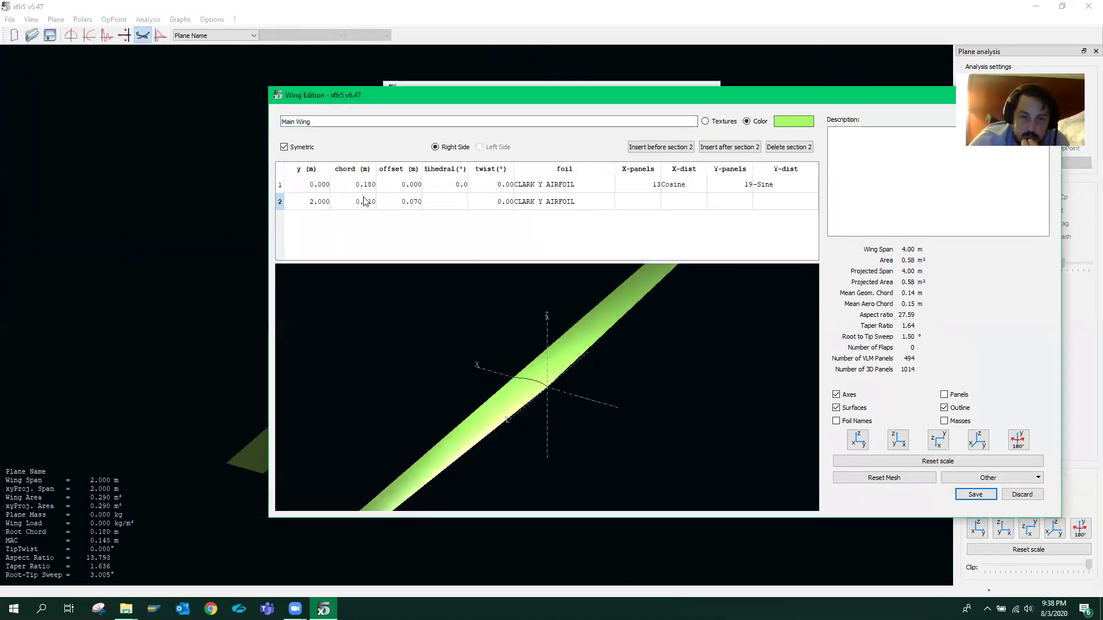
# - Set the chord of both the root and tip sections to 0.25 m
pyautogui.doubleClick(365, 185)
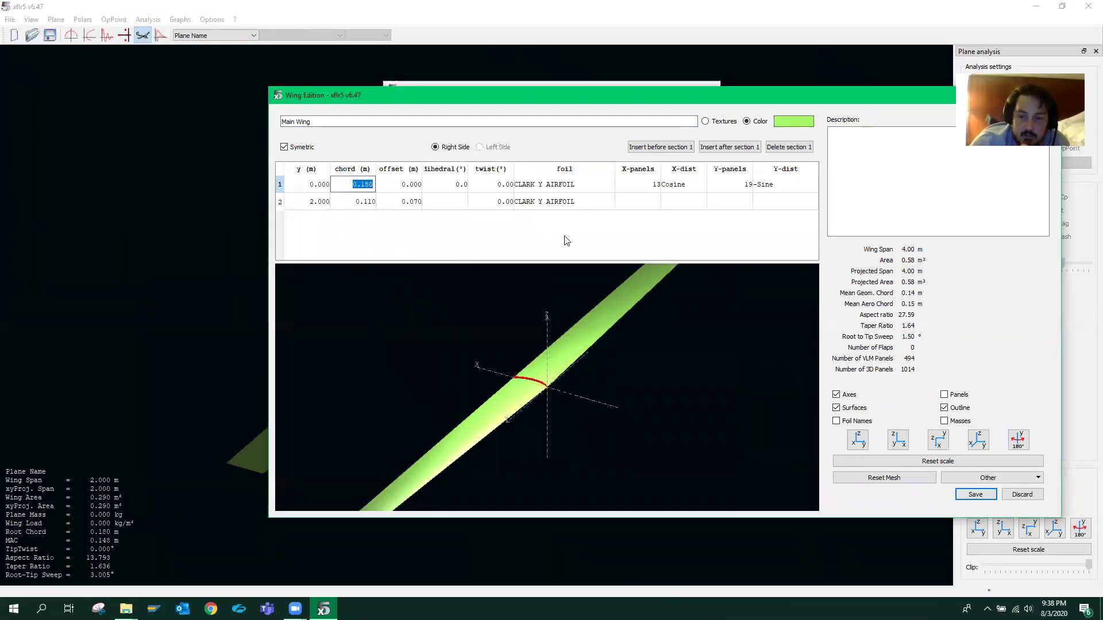
pyautogui.write('0.25')
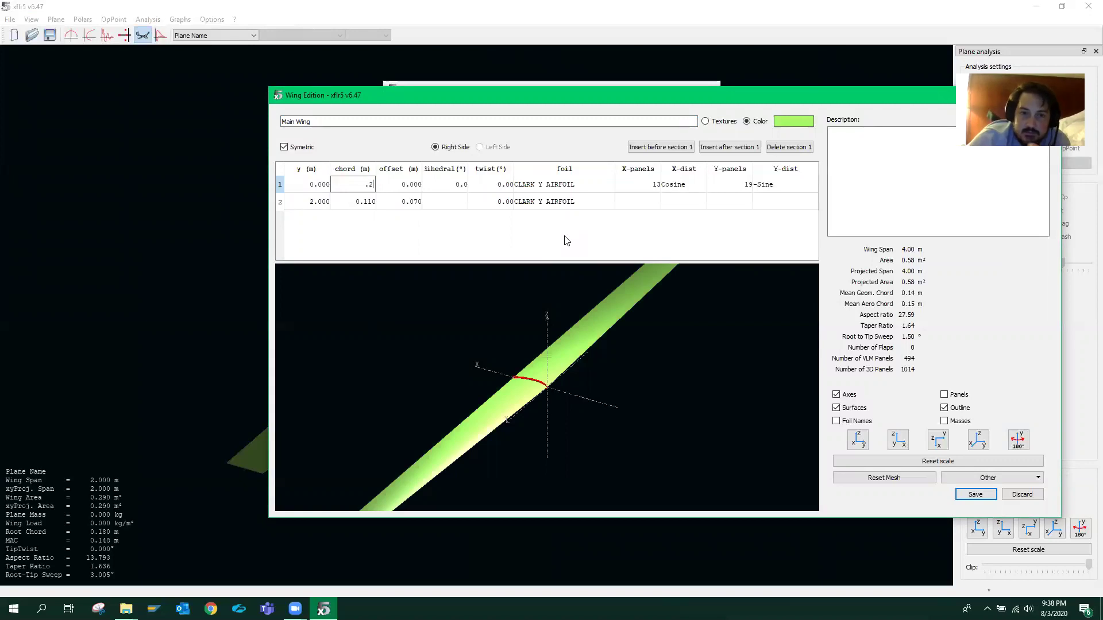
pyautogui.press('Return')
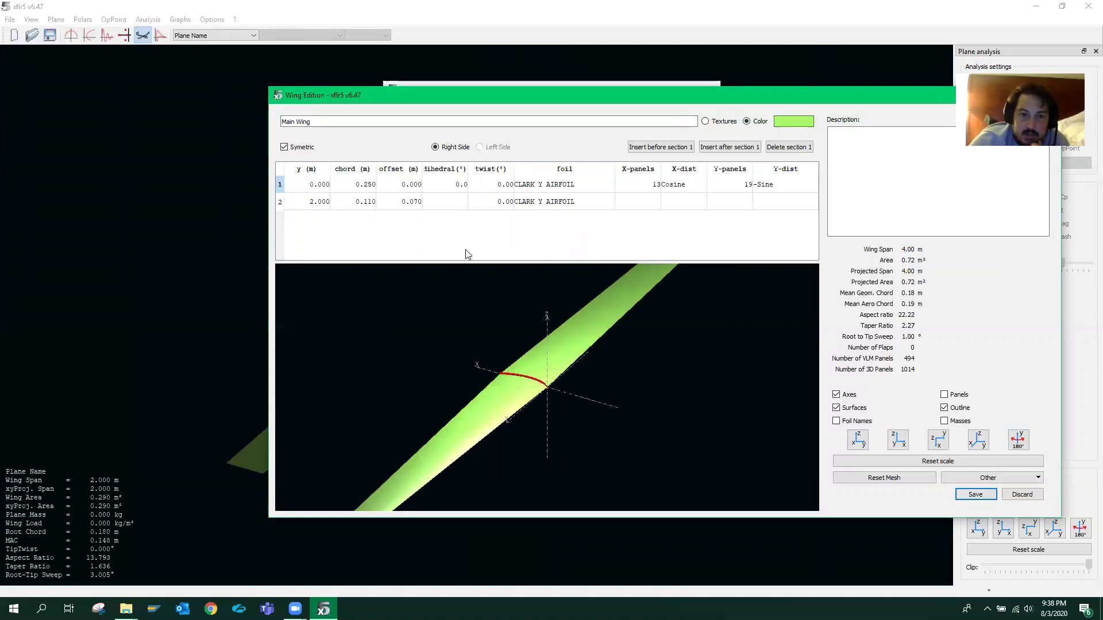
pyautogui.doubleClick(365, 202)
pyautogui.write('.25')
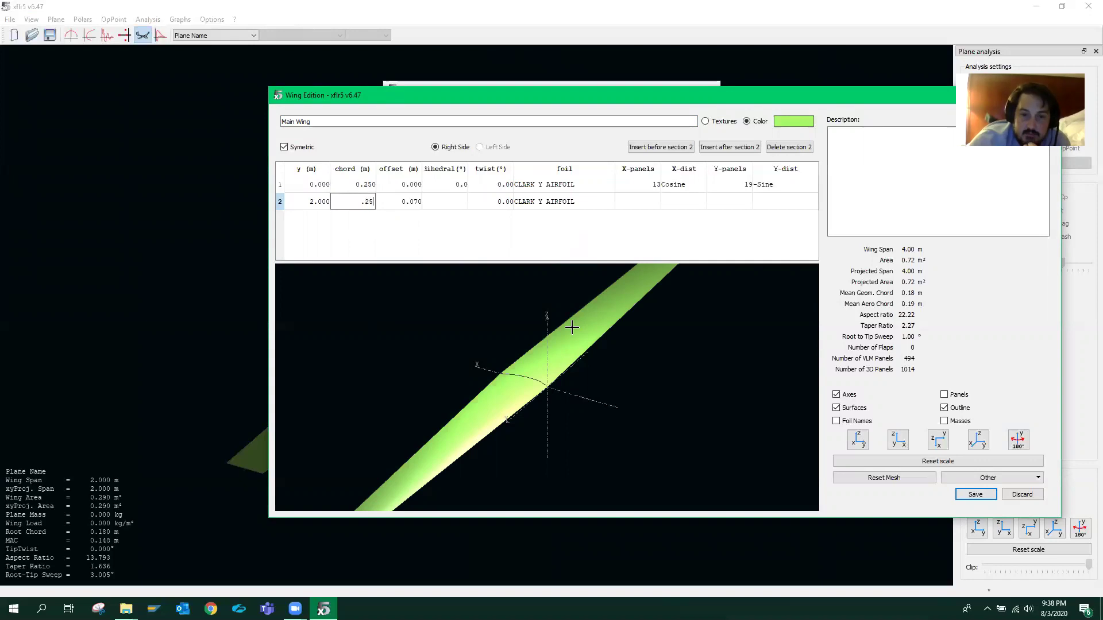
pyautogui.press('Return')
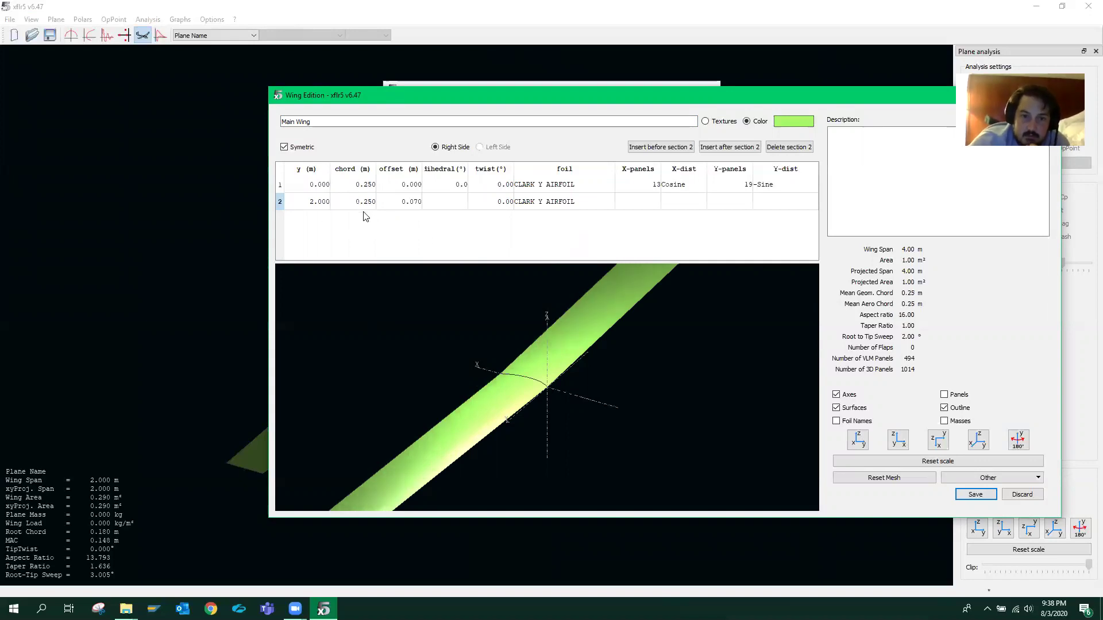
# - Widen the wing editing window so the section table's columns have more room
pyautogui.press('F2')
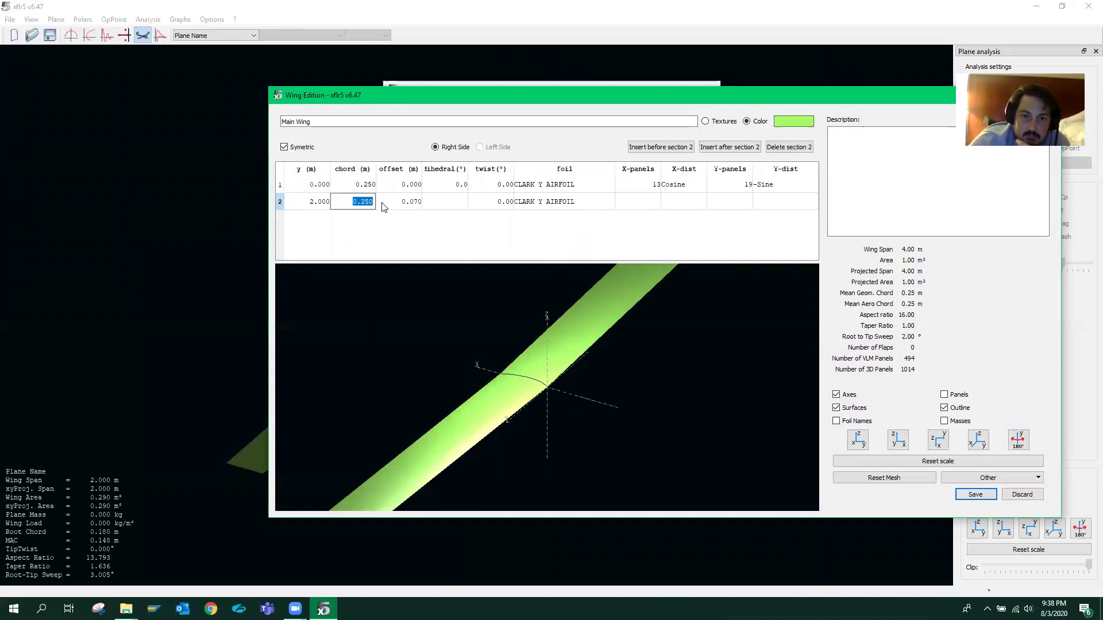
pyautogui.click(451, 205)
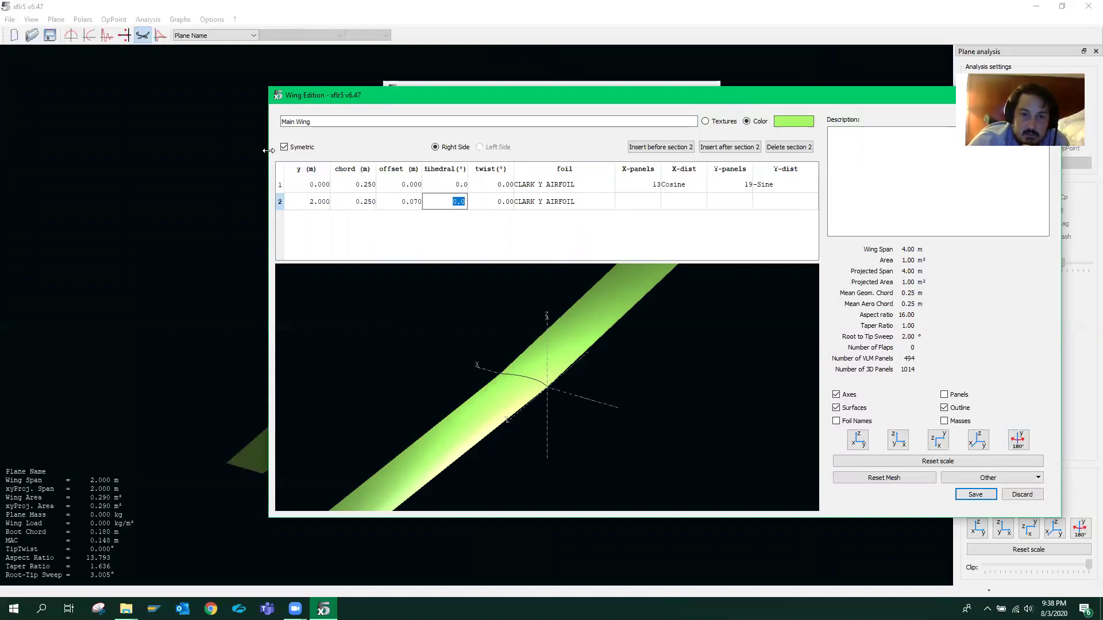
pyautogui.moveTo(268, 150); pyautogui.dragTo(180, 151)
pyautogui.write('2')
pyautogui.press('Return')
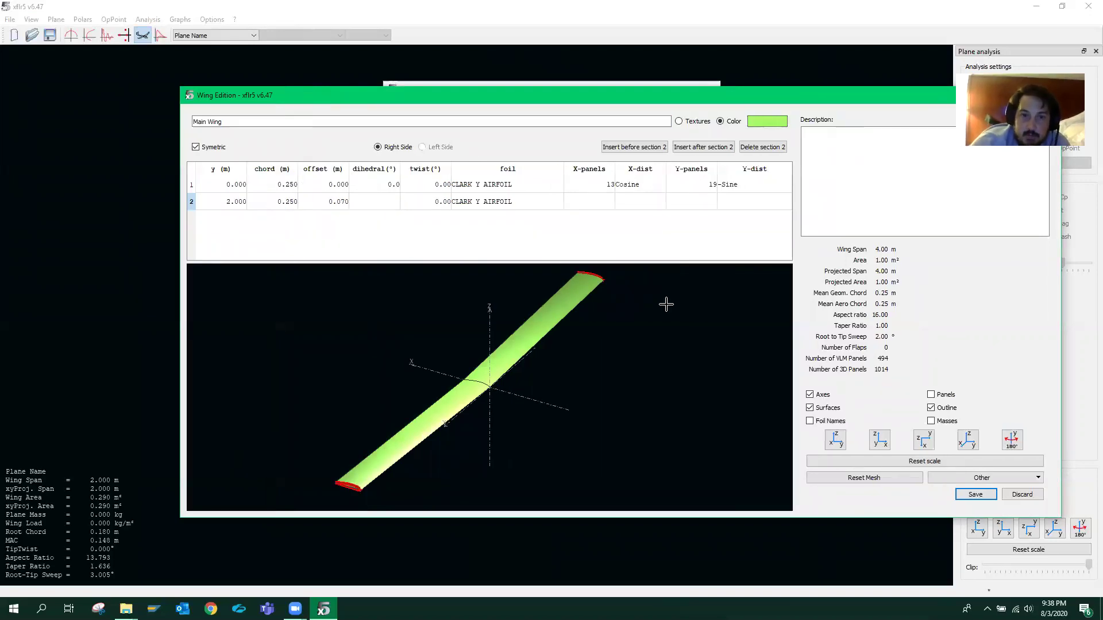
# - Try a 25° dihedral on the wing's first section and set it back to 0°
pyautogui.click(379, 184)
pyautogui.write('25')
pyautogui.press('Return')
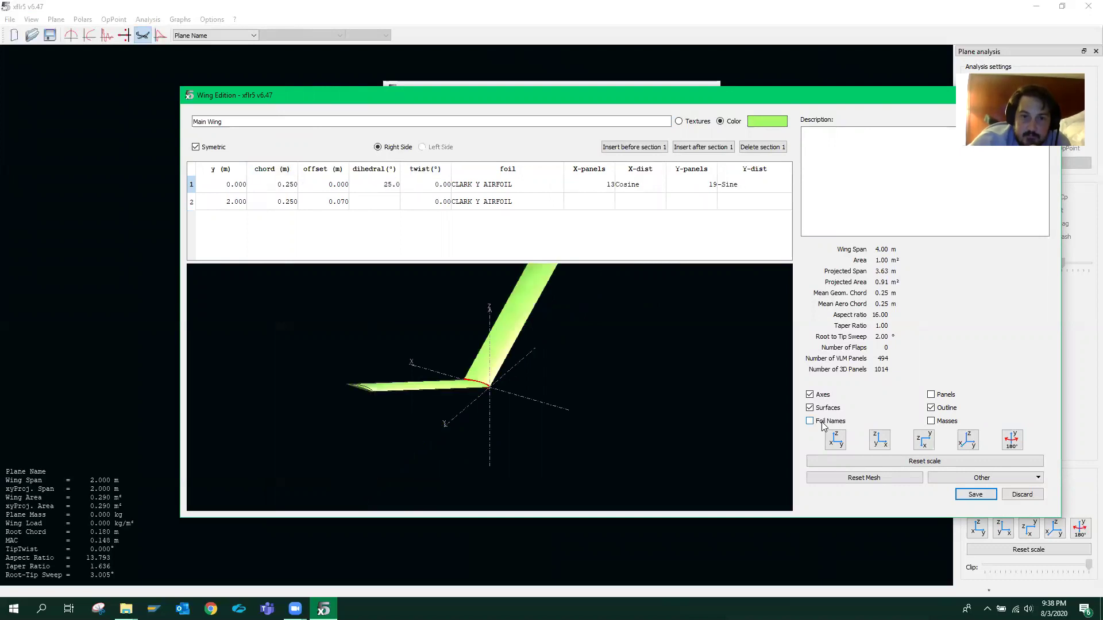
pyautogui.click(390, 184)
pyautogui.write('0.0')
pyautogui.press('Return')
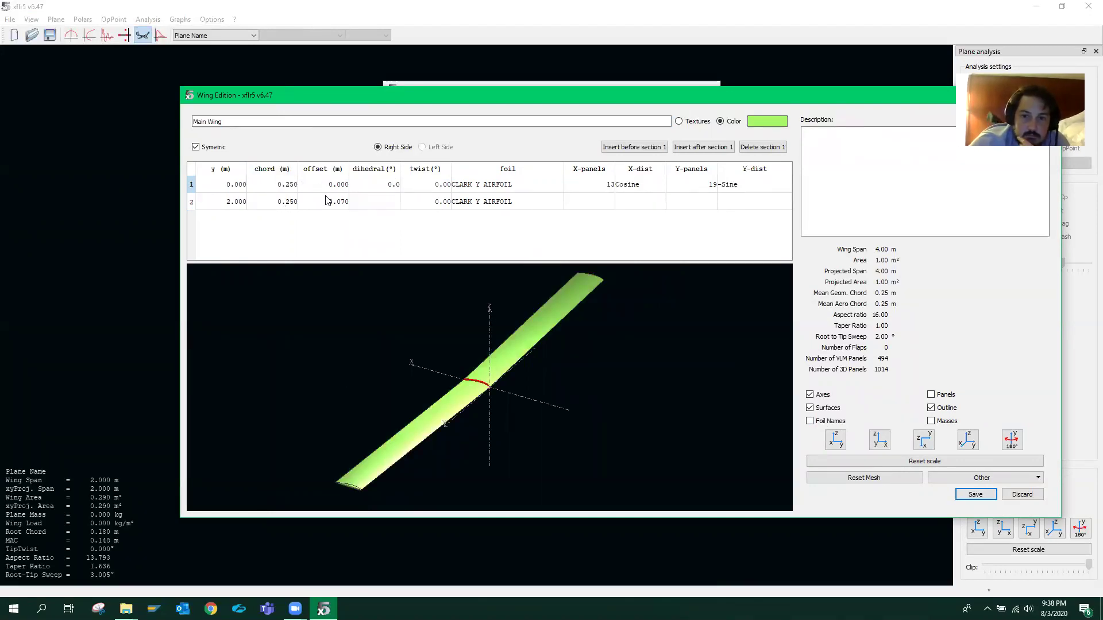
# - Set the tip section's chord to 0.18 m and save both the wing and the plane
pyautogui.click(291, 208)
pyautogui.write('0.18')
pyautogui.press('Return')
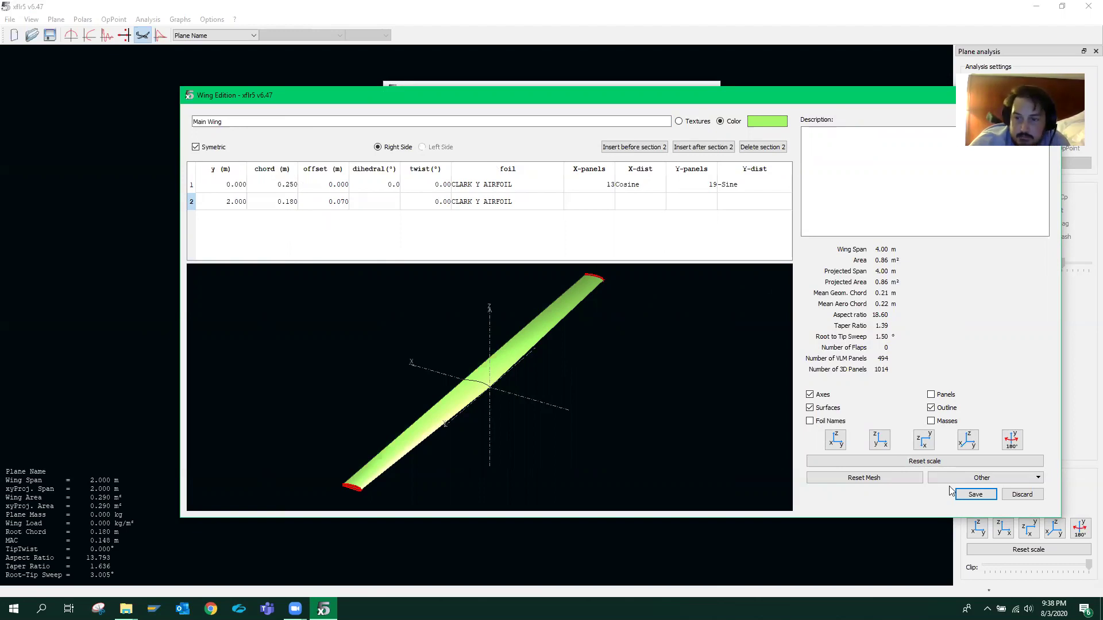
pyautogui.click(975, 496)
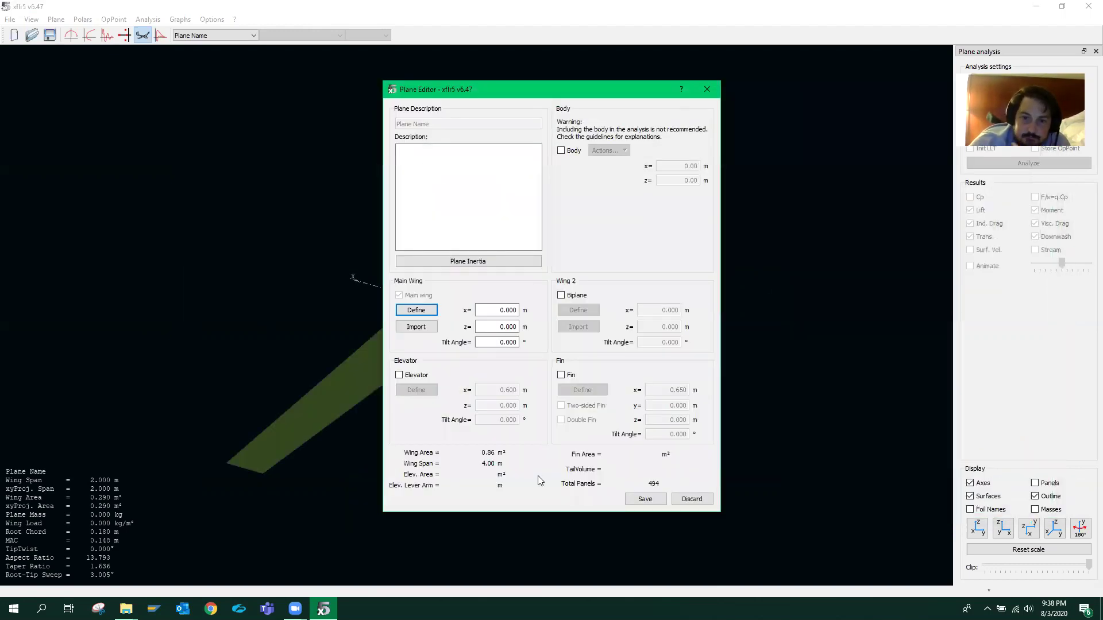
pyautogui.click(647, 501)
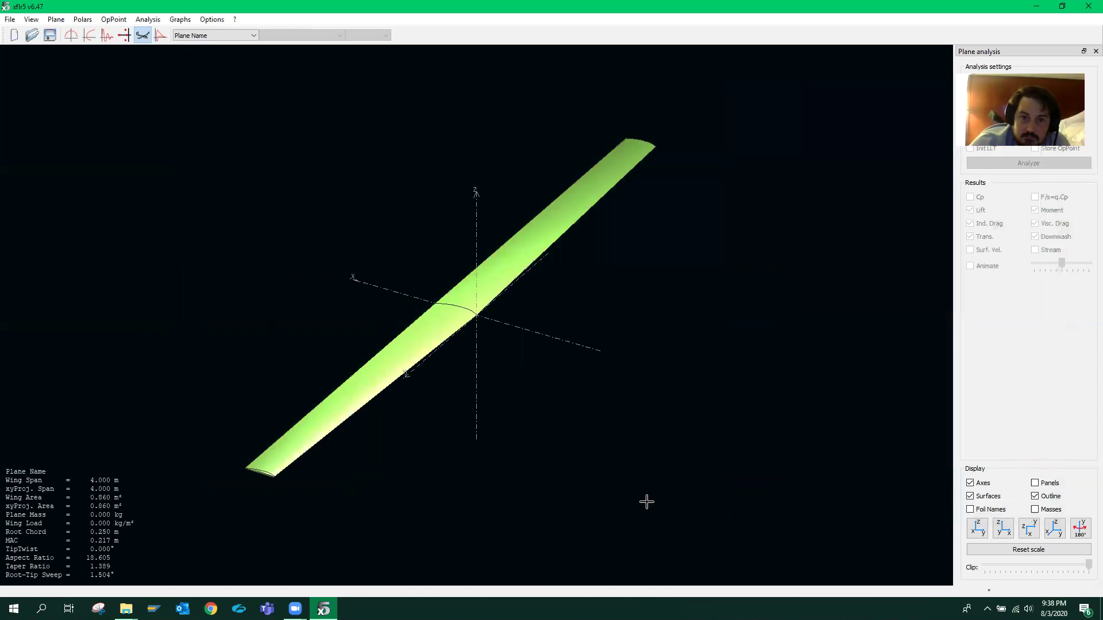
# - Define a Type 1 fixed-speed analysis of the plane at 10 m/s using the LLT (Wing only) method
pyautogui.click(144, 21)
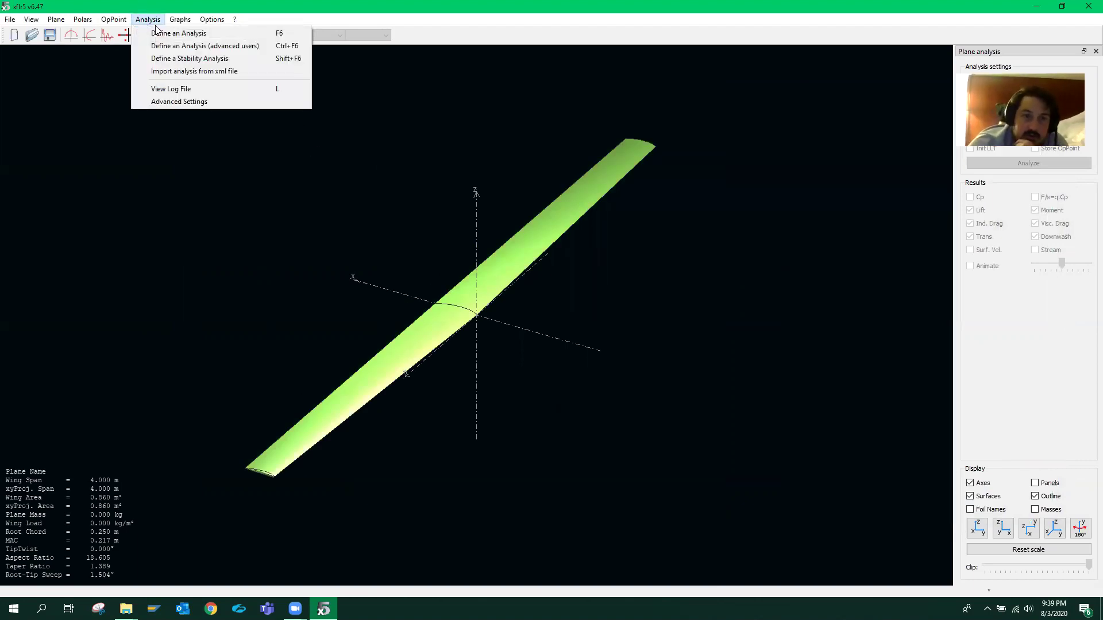
pyautogui.click(157, 34)
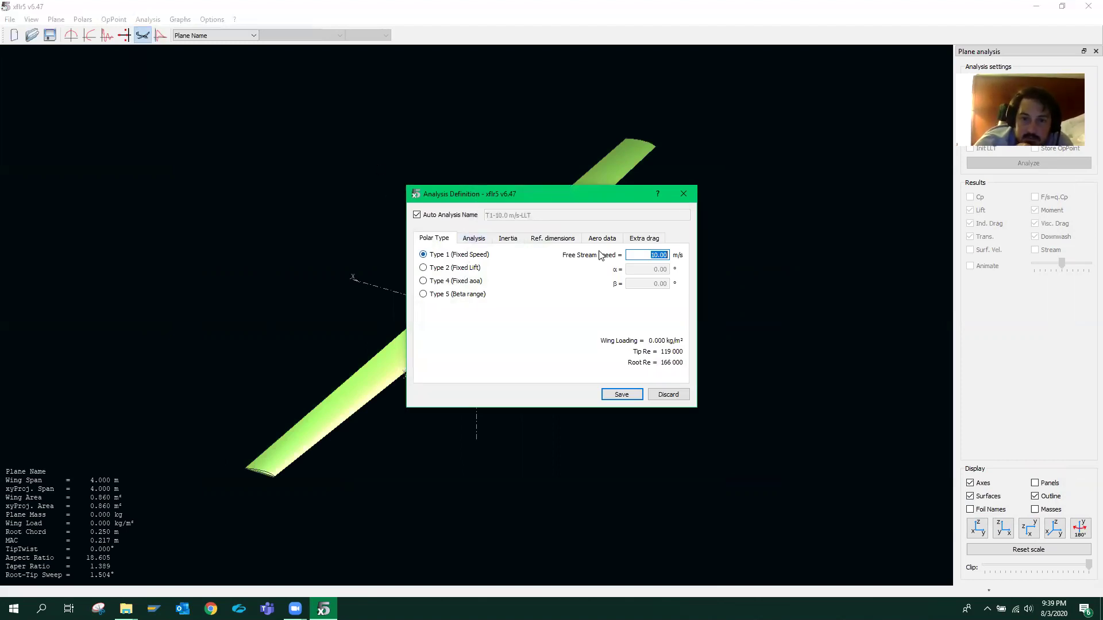
pyautogui.click(487, 241)
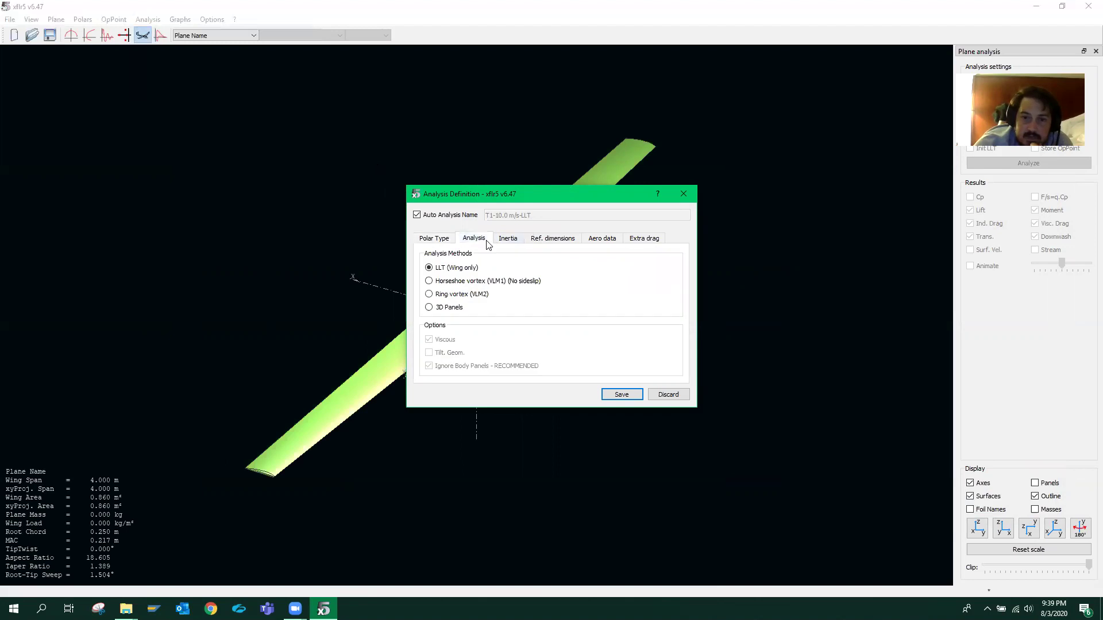
pyautogui.click(622, 394)
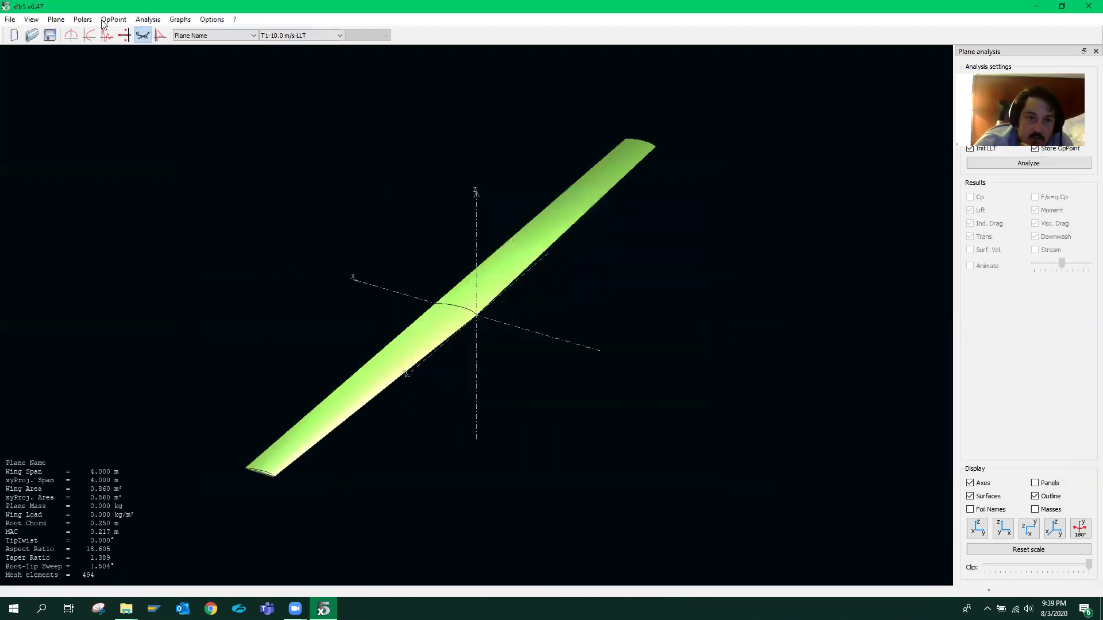
# - In XFoil Direct Analysis, define a Type 1 analysis of the Clark Y airfoil at Reynolds number 3,000,000 and run the alpha sequence from -5° to 20°
pyautogui.click(11, 20)
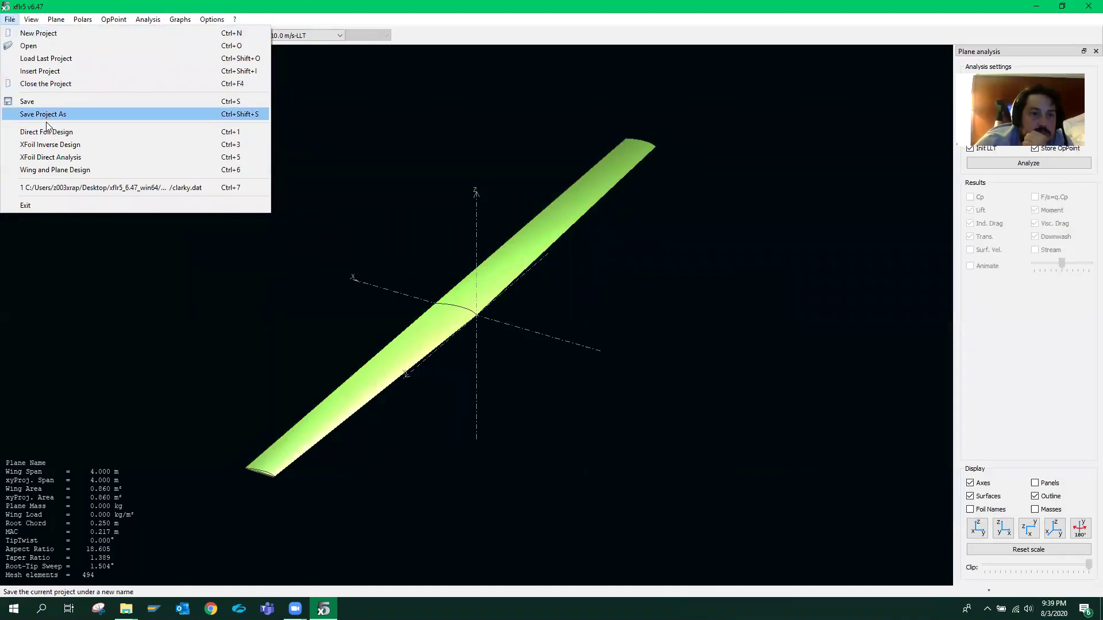
pyautogui.click(46, 156)
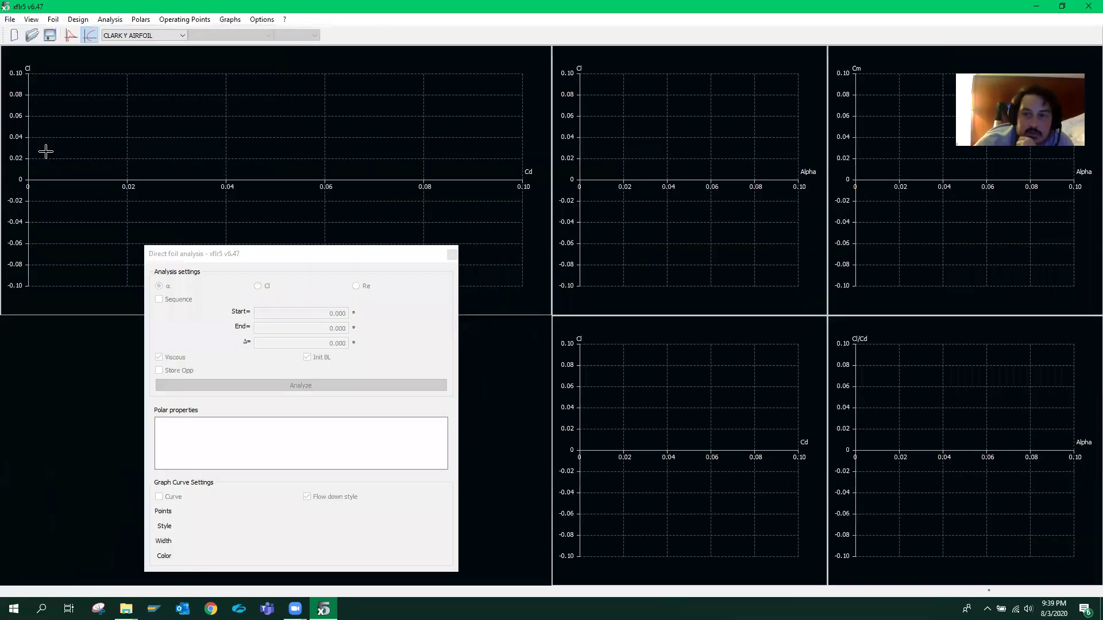
pyautogui.click(100, 22)
pyautogui.click(115, 34)
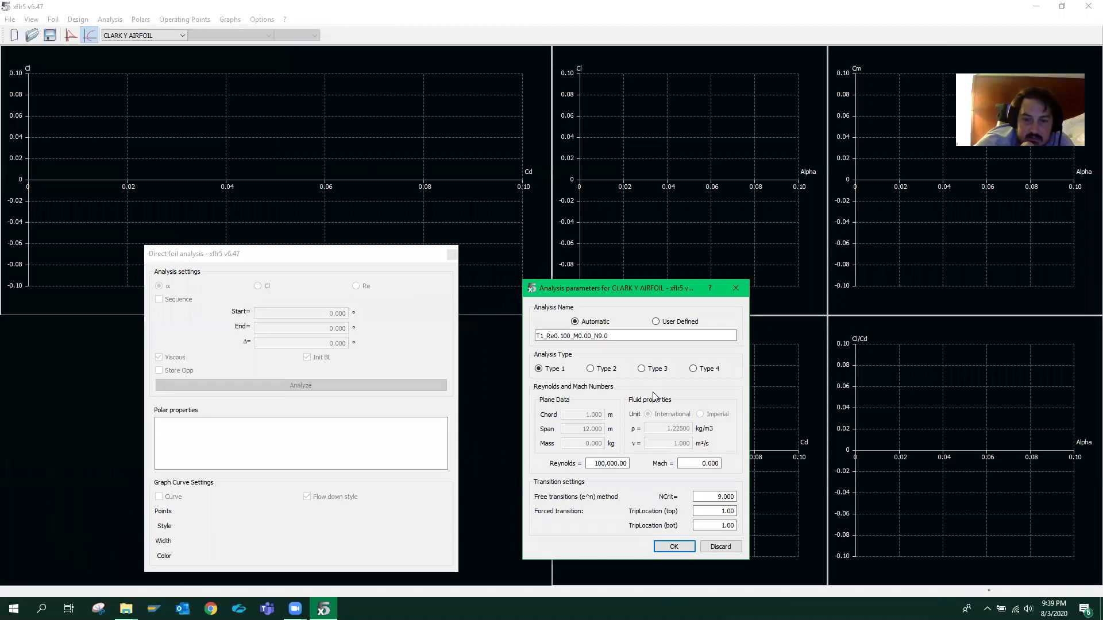
pyautogui.click(620, 459)
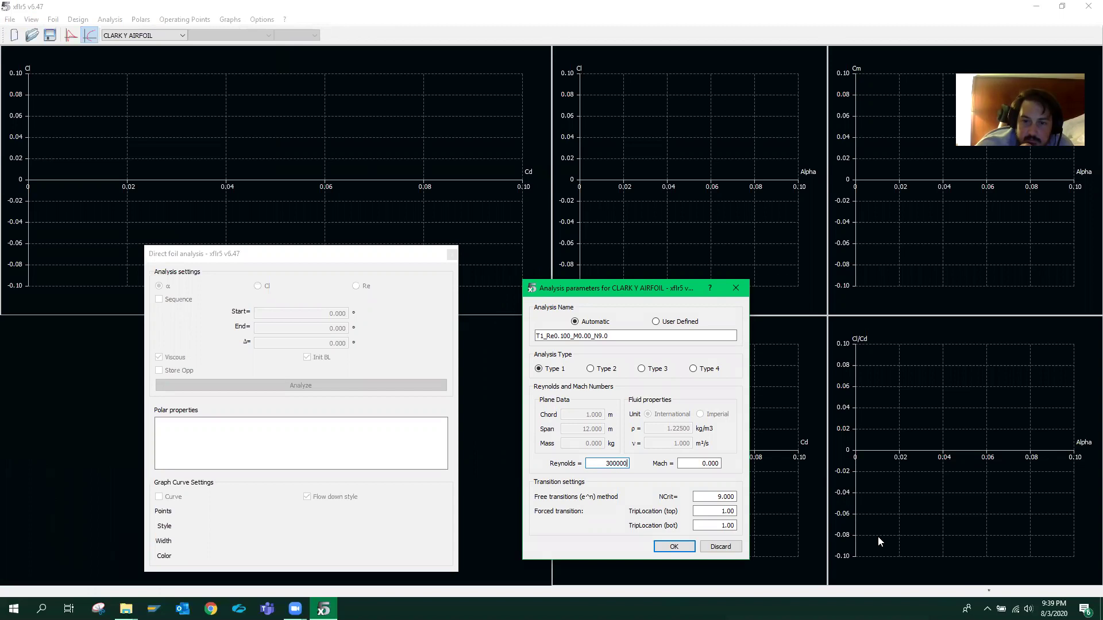
pyautogui.write('3000000')
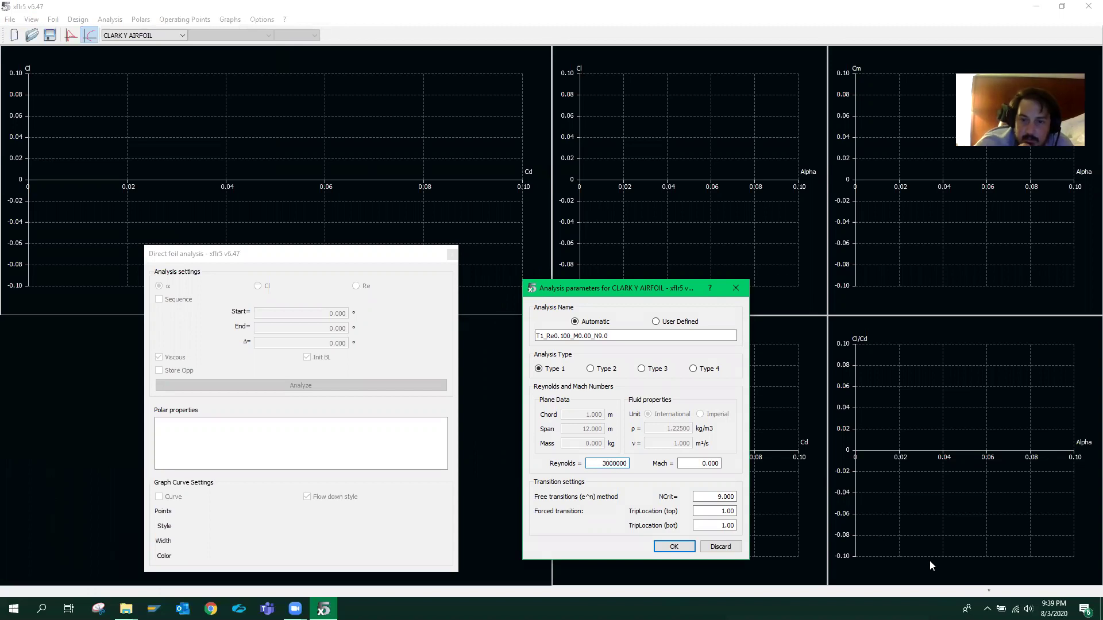
pyautogui.click(674, 542)
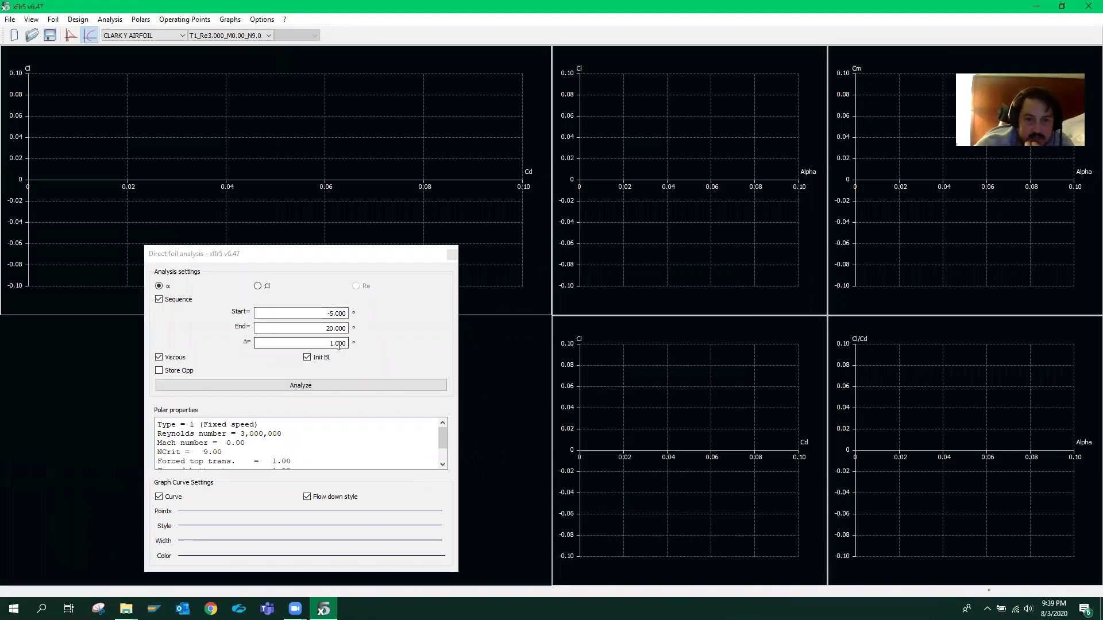
pyautogui.click(296, 386)
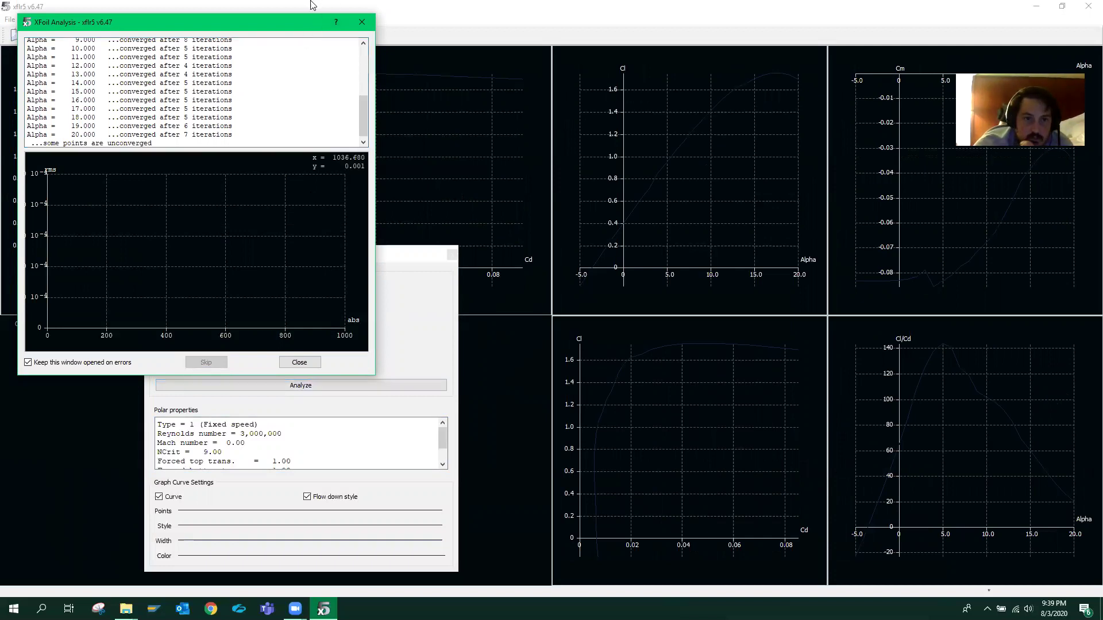
# - Close the XFoil analysis log and move the foil analysis window clear of the upper polar graphs
pyautogui.click(309, 363)
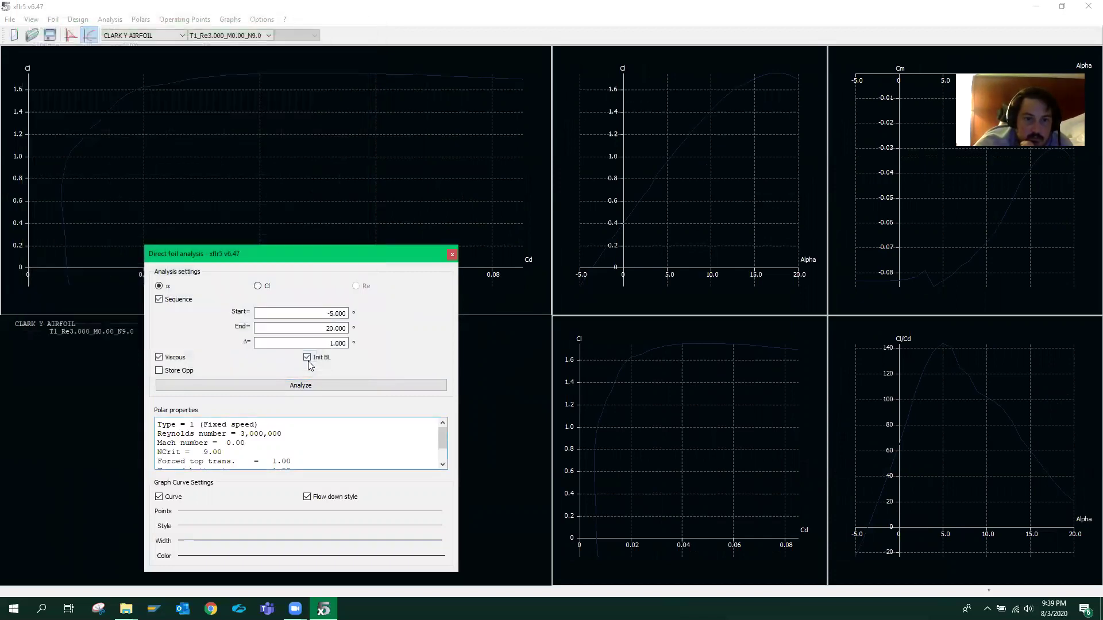
pyautogui.moveTo(412, 255); pyautogui.dragTo(385, 388)
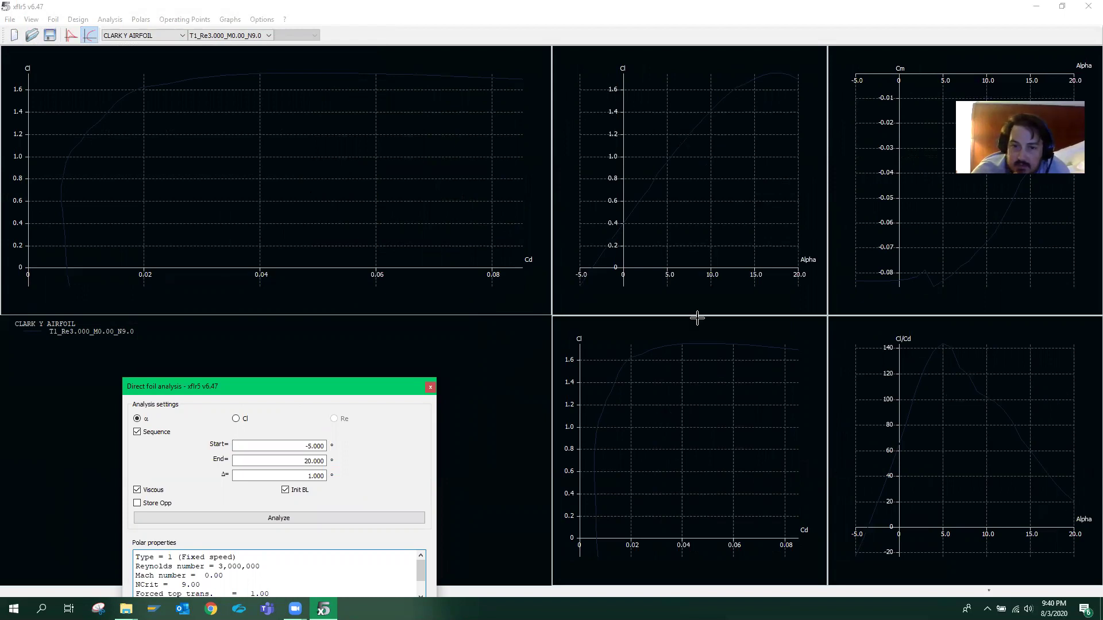
# - Examine the Cl versus Cd graph's settings for variables, scales, axes and grids, and fonts and background
pyautogui.click(690, 356)
pyautogui.rightClick(676, 392)
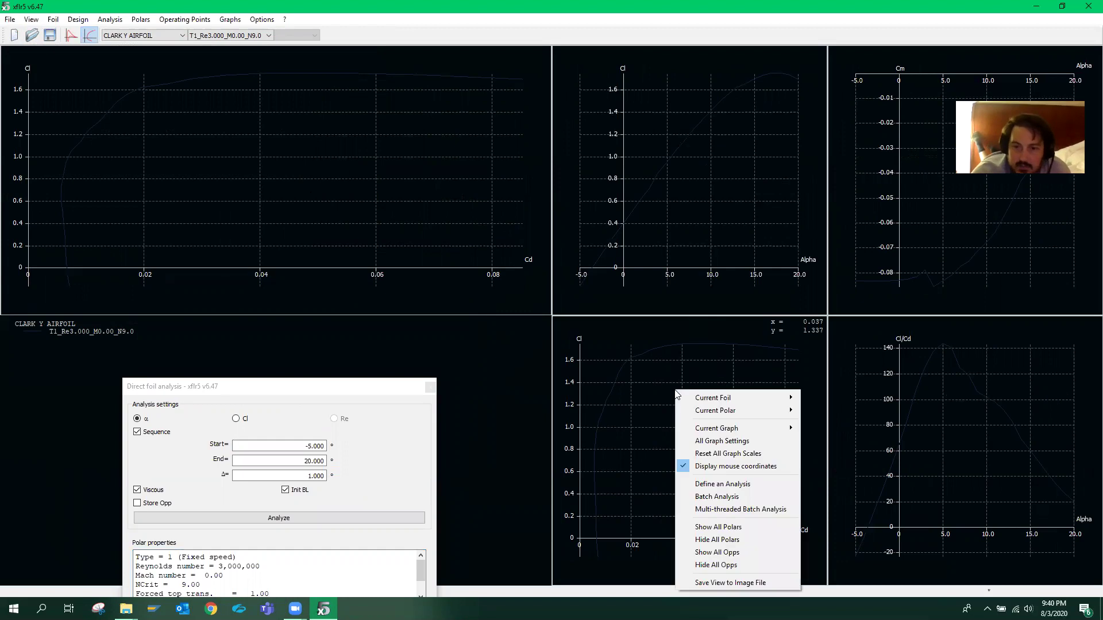
pyautogui.moveTo(732, 428)
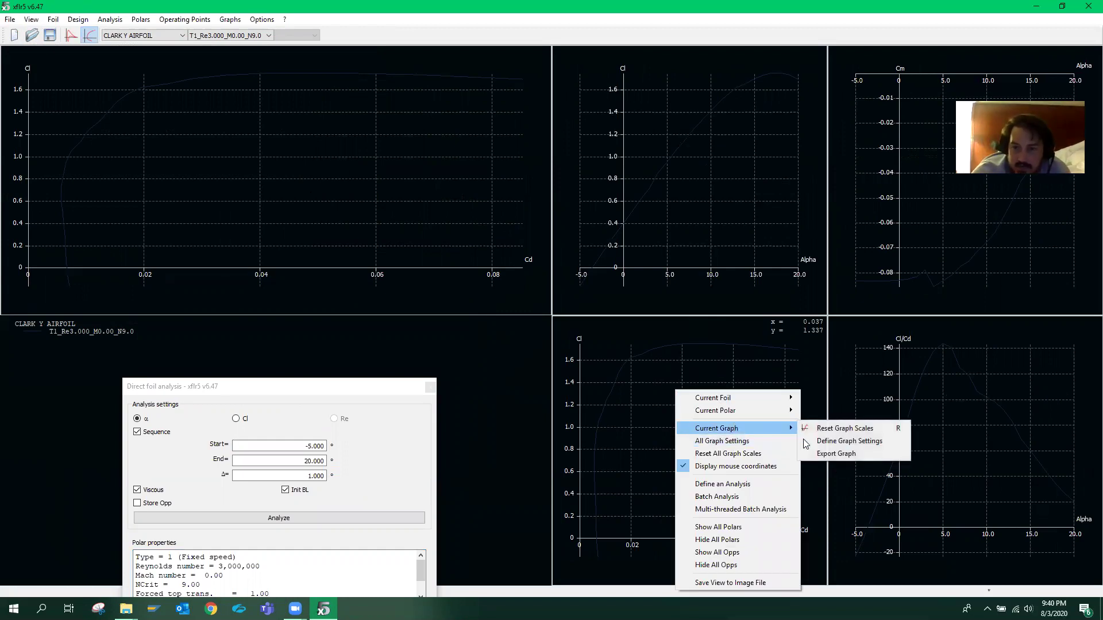
pyautogui.click(807, 440)
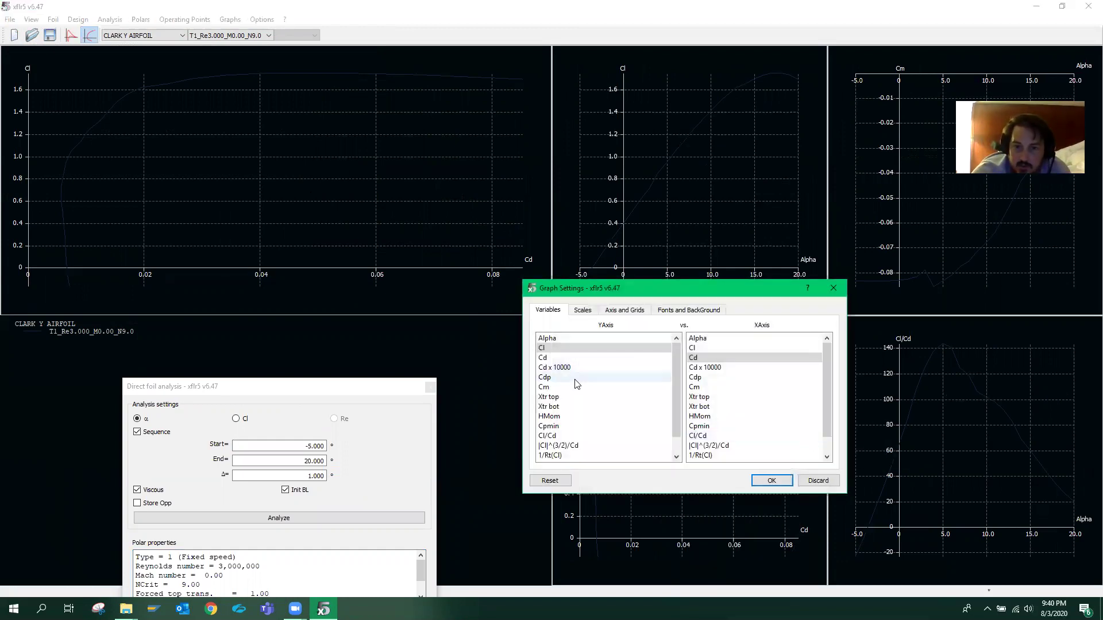
pyautogui.scroll(-1, 581, 431)
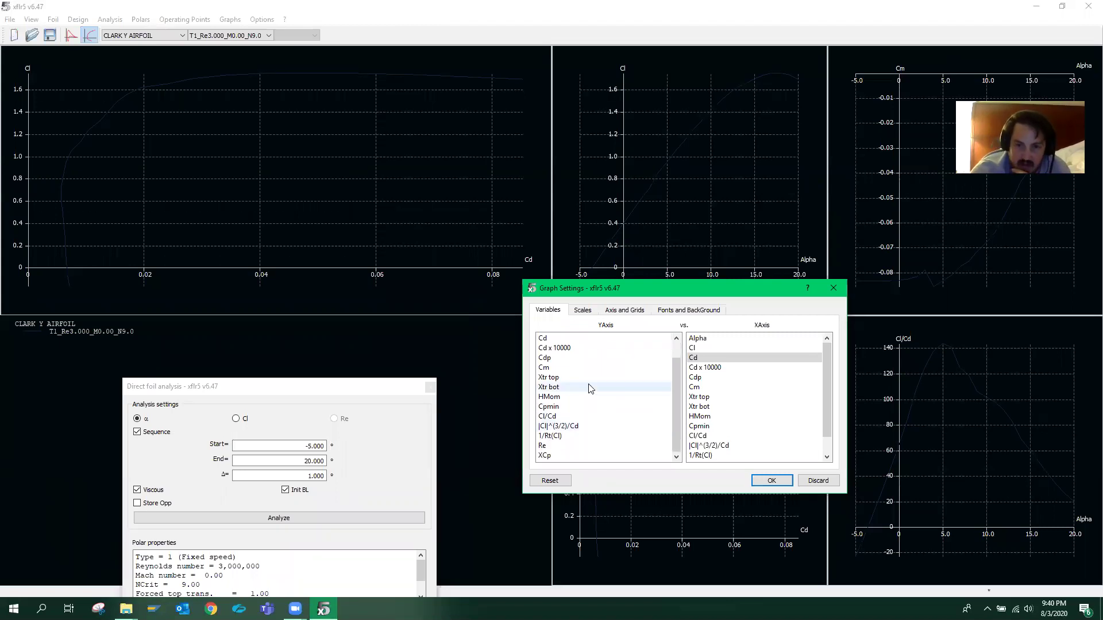
pyautogui.scroll(1, 596, 348)
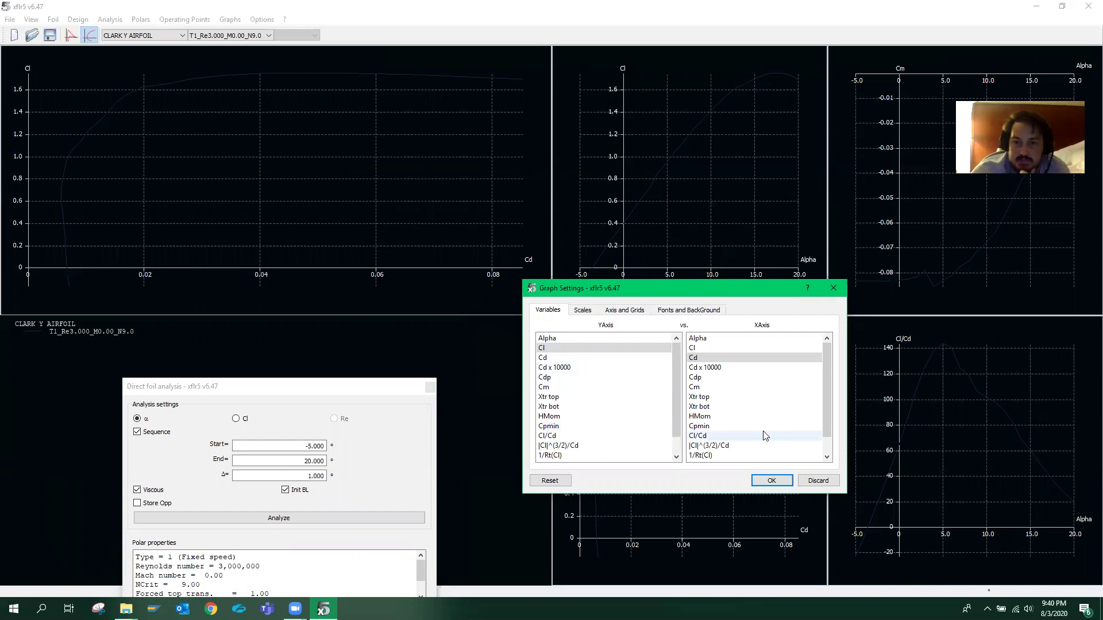
pyautogui.scroll(-1, 765, 435)
pyautogui.click(583, 310)
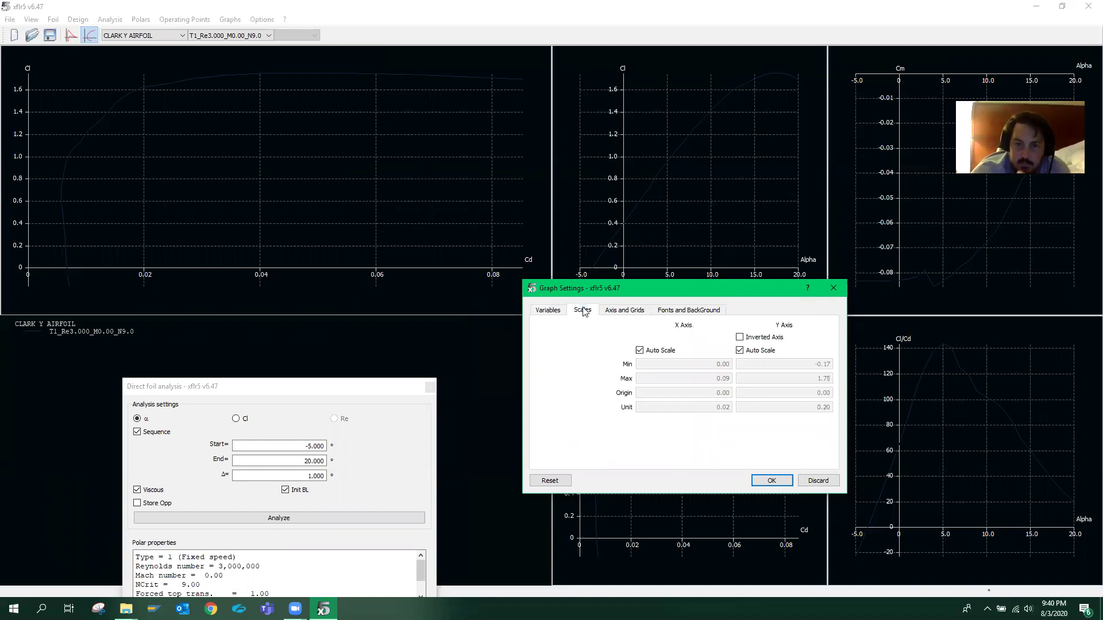
pyautogui.click(621, 314)
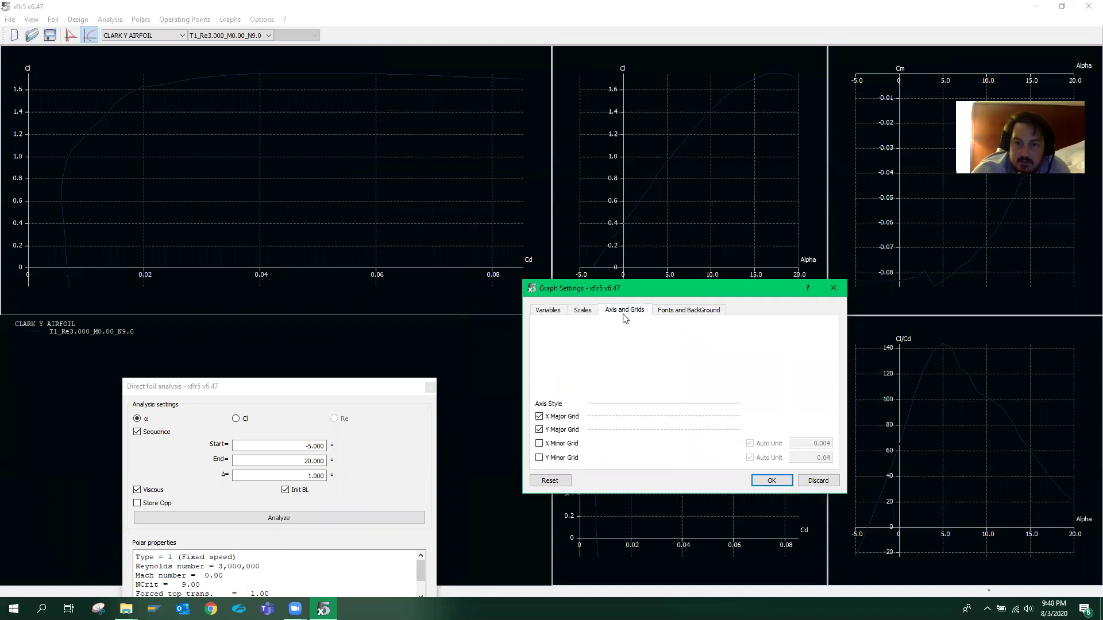
pyautogui.click(677, 312)
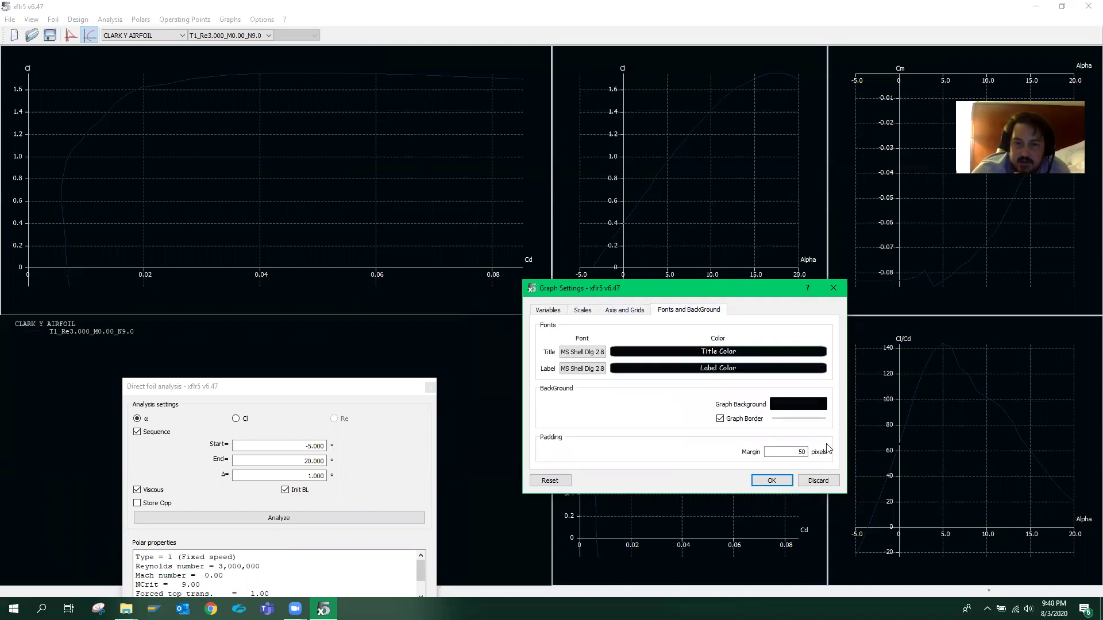
pyautogui.click(765, 485)
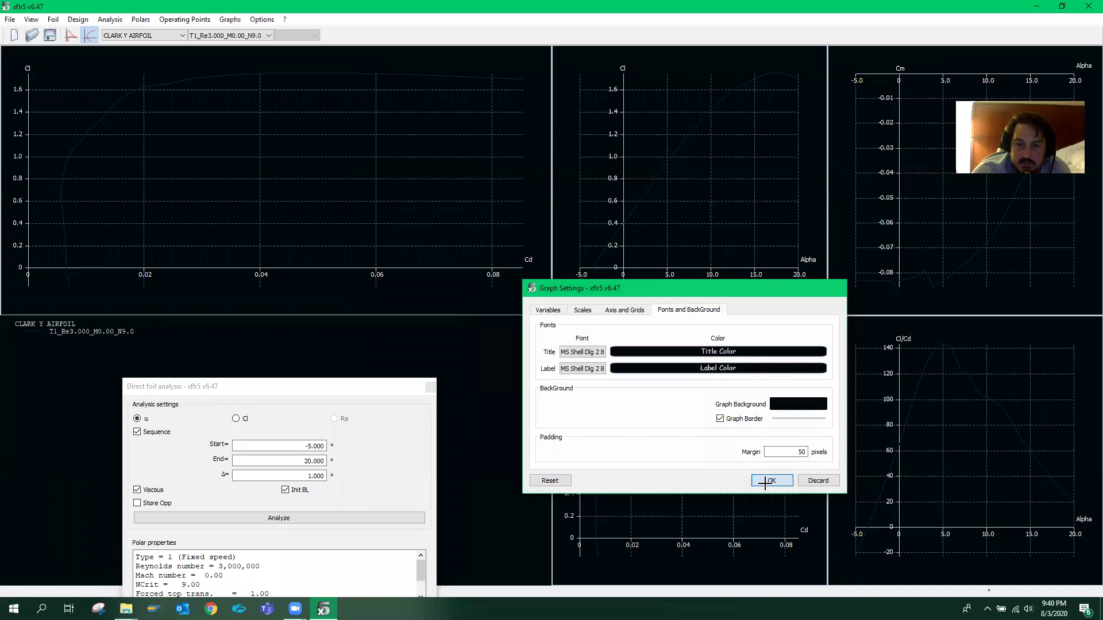
pyautogui.click(290, 389)
pyautogui.moveTo(289, 386); pyautogui.dragTo(304, 239)
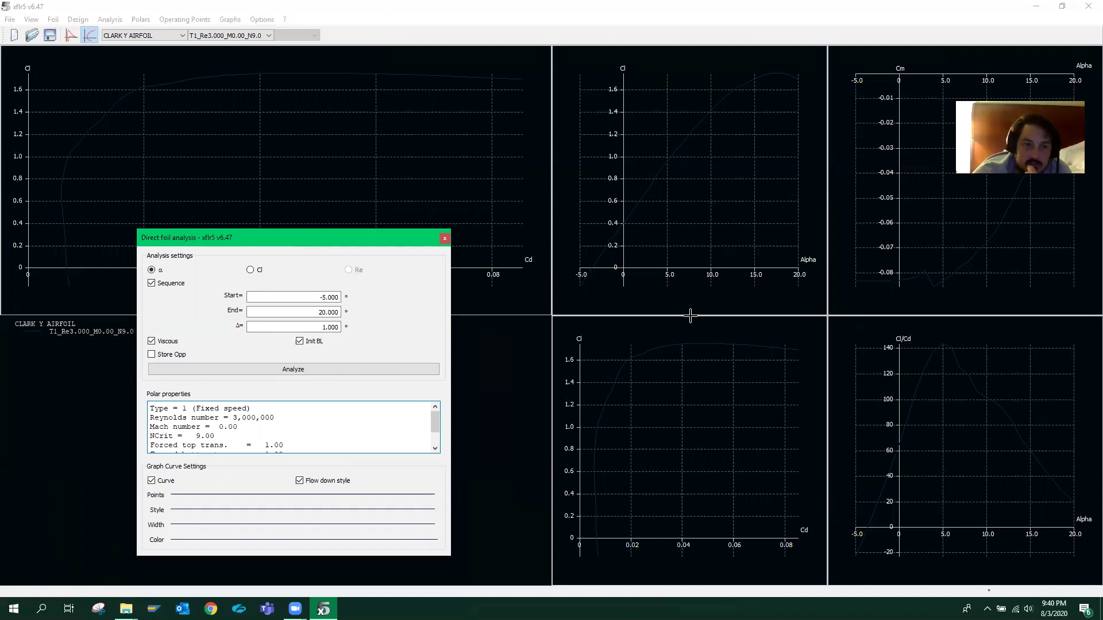
# - Switch from the airfoil analysis to Direct Foil Design
pyautogui.click(111, 20)
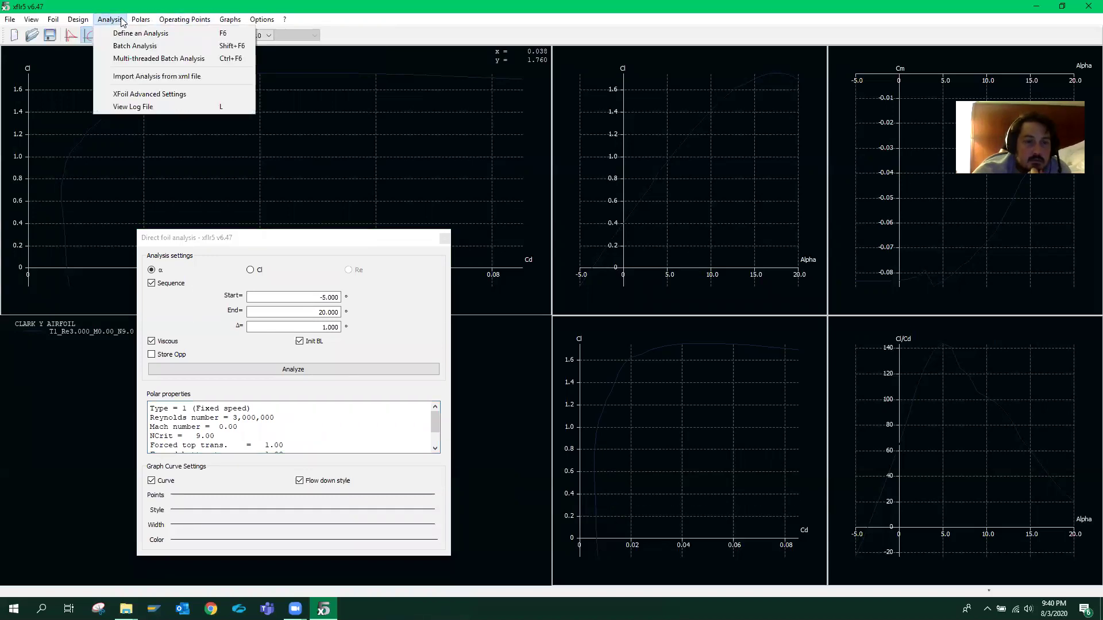
pyautogui.moveTo(86, 23)
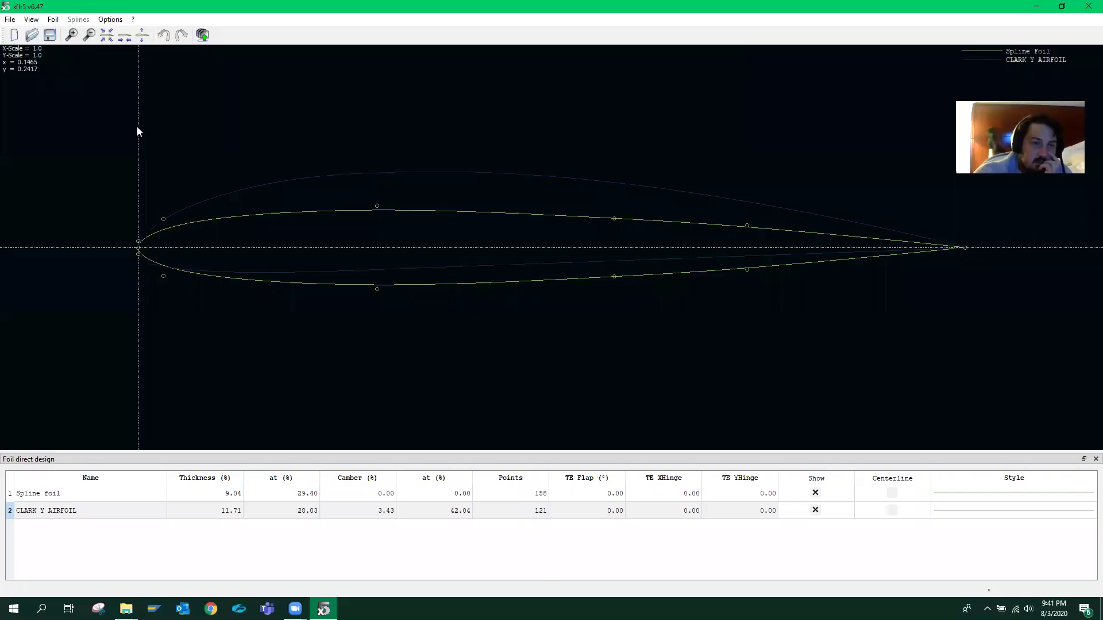
pyautogui.click(10, 23)
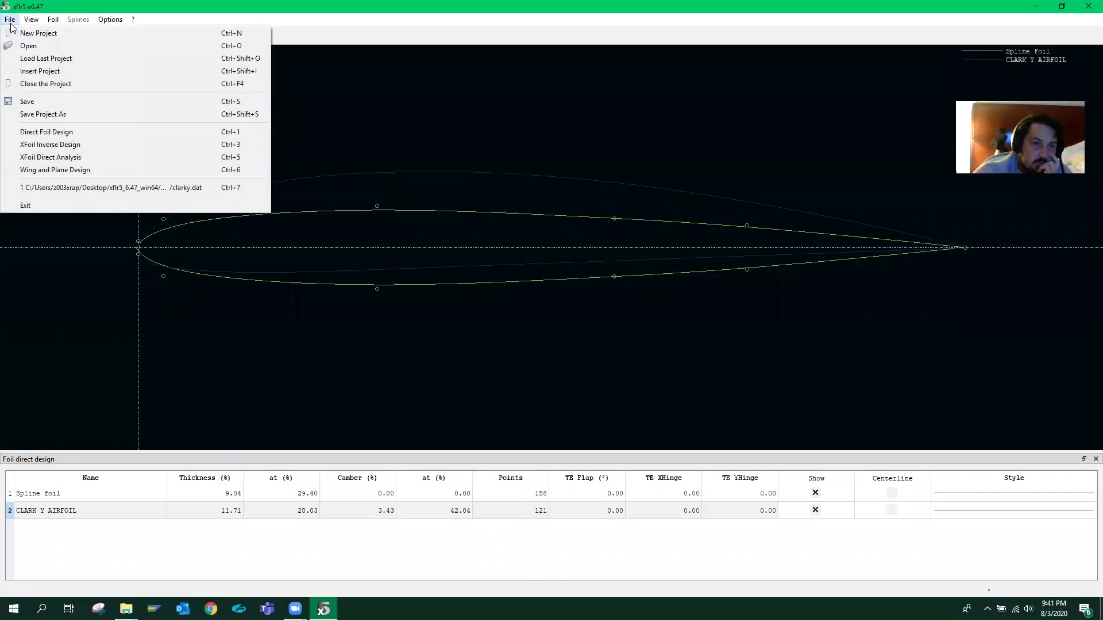
pyautogui.click(11, 26)
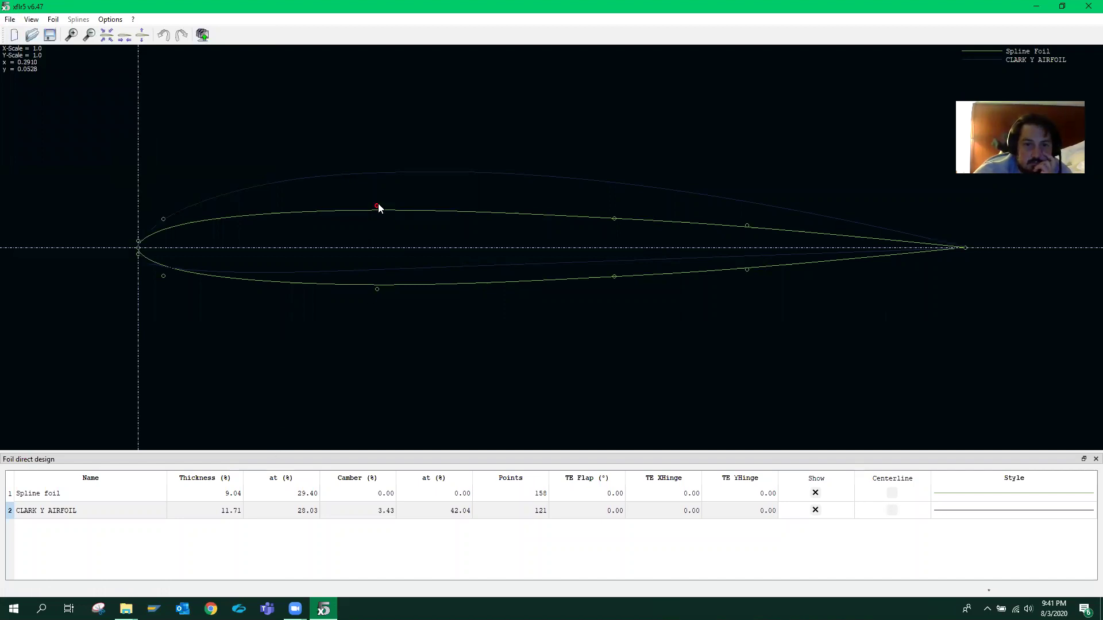
# - Generate a NACA 2415 foil with 100 panels and save it under the name NACA 2415
pyautogui.click(26, 21)
pyautogui.moveTo(50, 24)
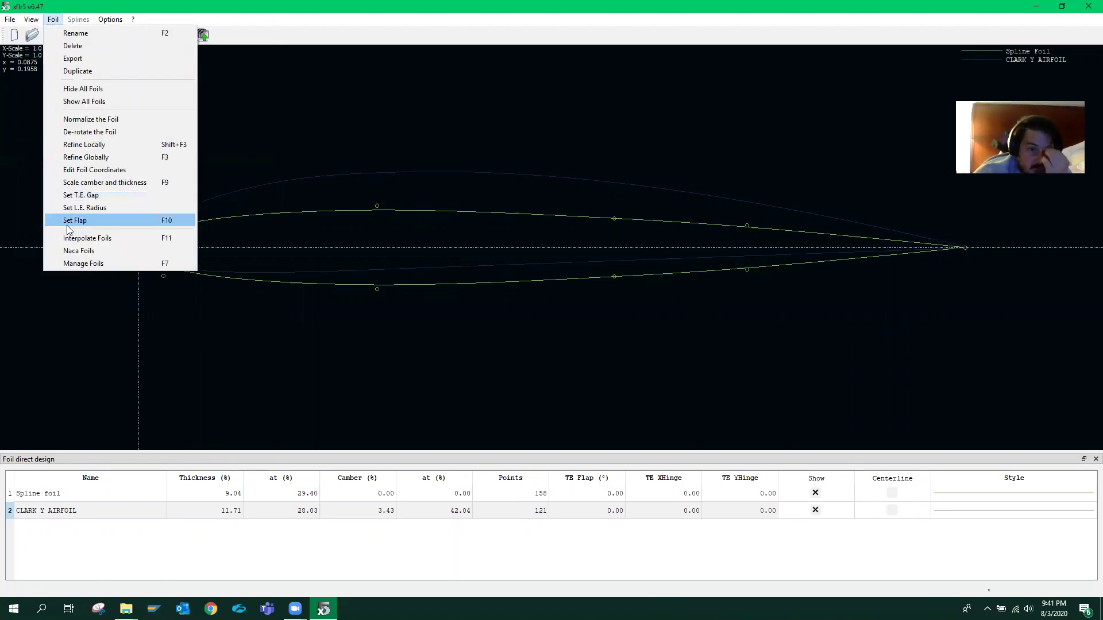
pyautogui.click(69, 251)
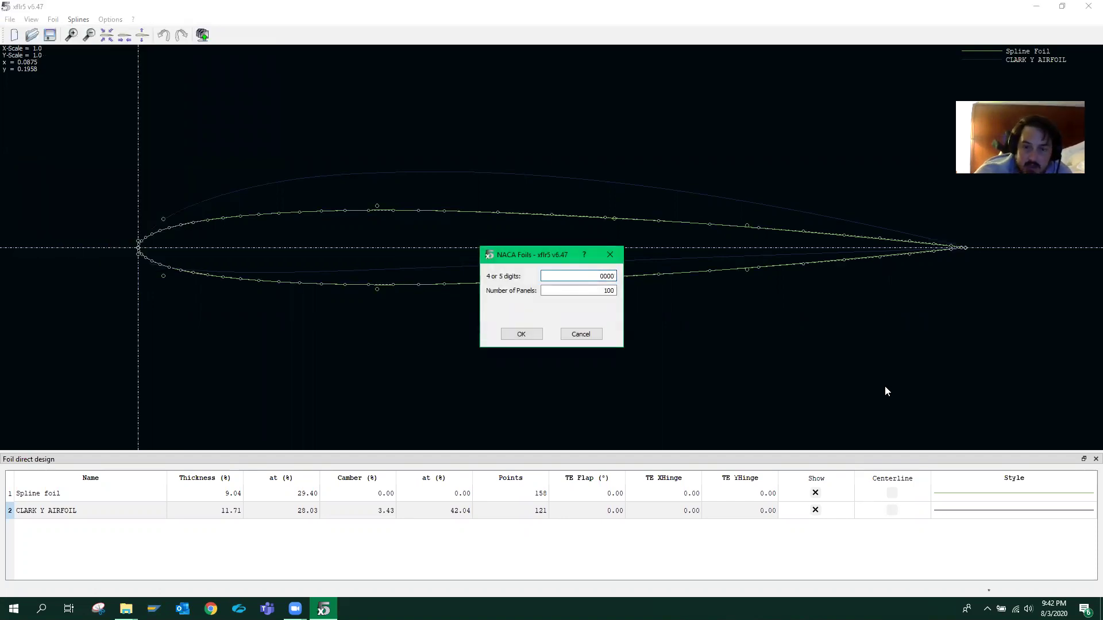
pyautogui.write('2415')
pyautogui.click(609, 290)
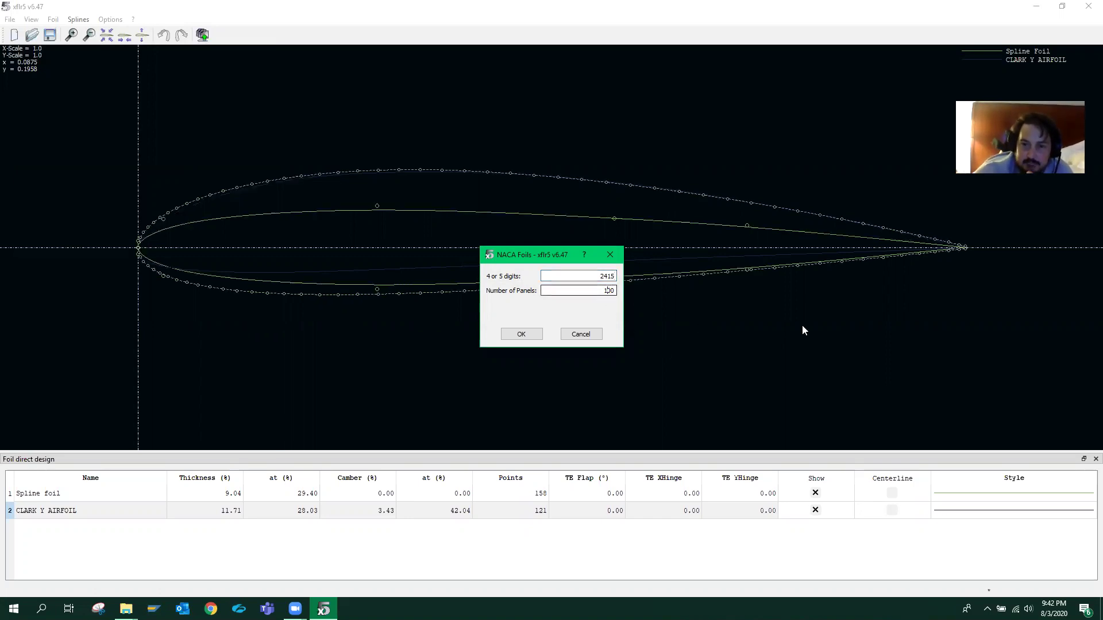
pyautogui.press('Return')
pyautogui.click(521, 333)
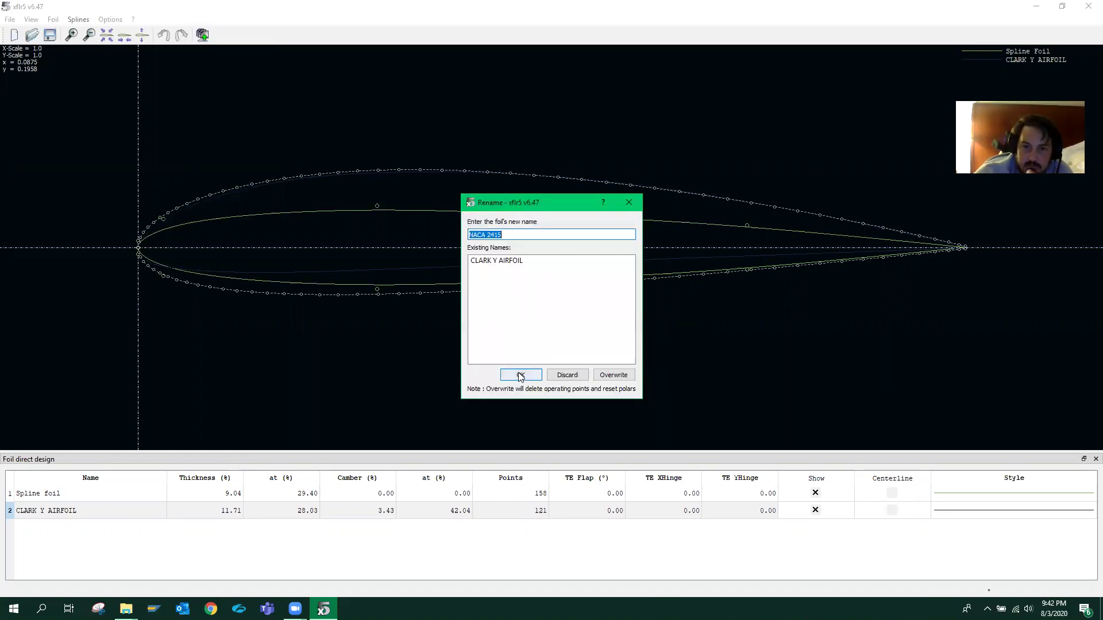
pyautogui.click(521, 376)
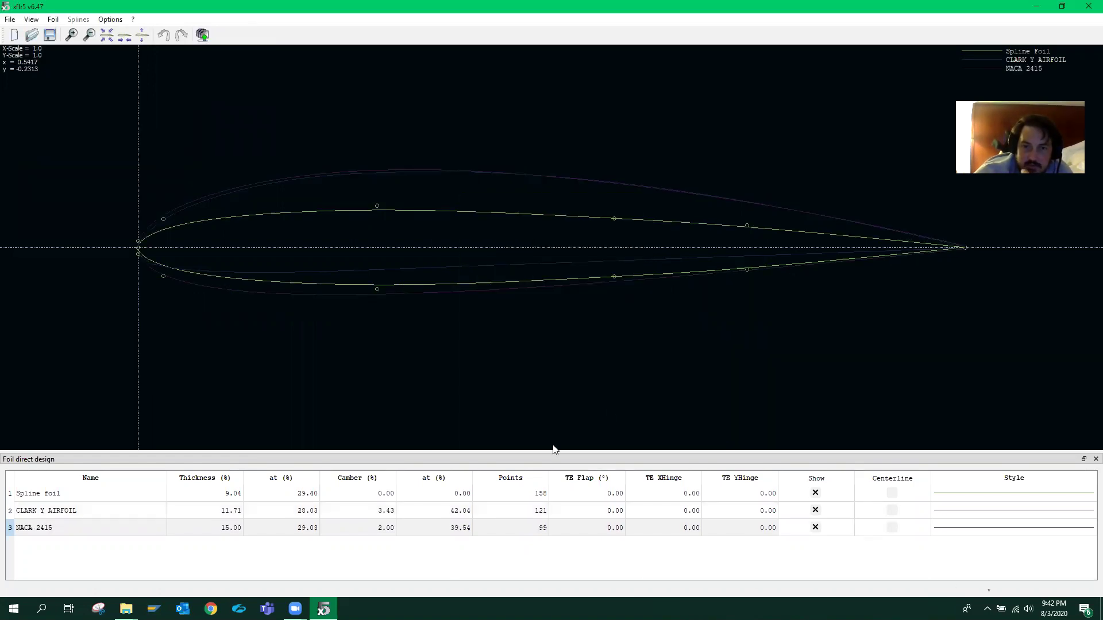
# - Hide the Spline foil and the Clark Y airfoil so only the NACA 2415 is displayed
pyautogui.click(818, 493)
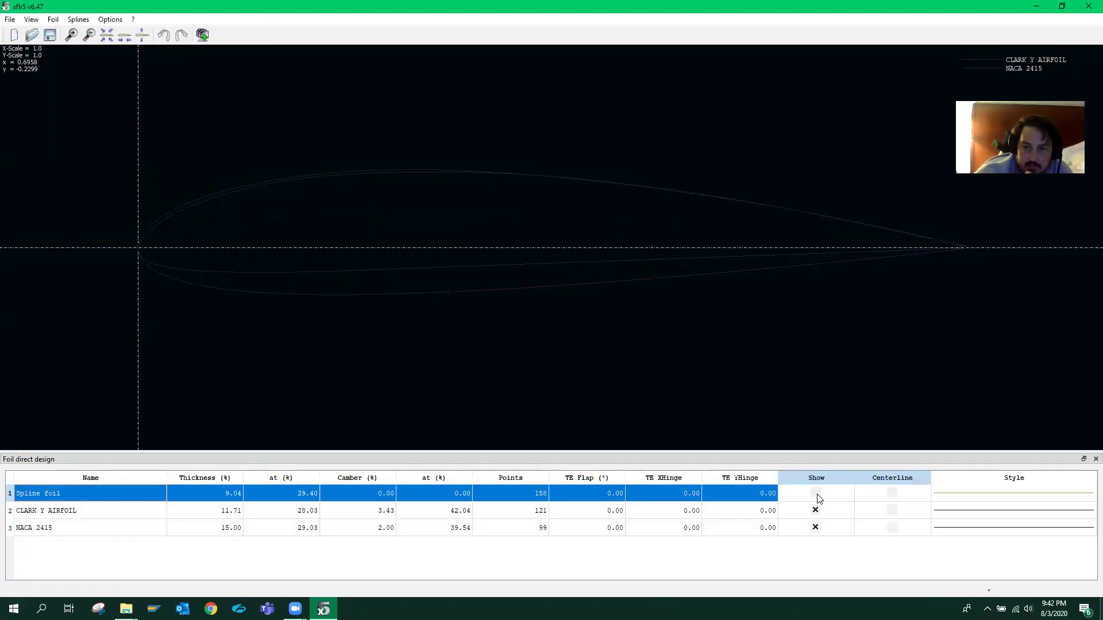
pyautogui.click(819, 510)
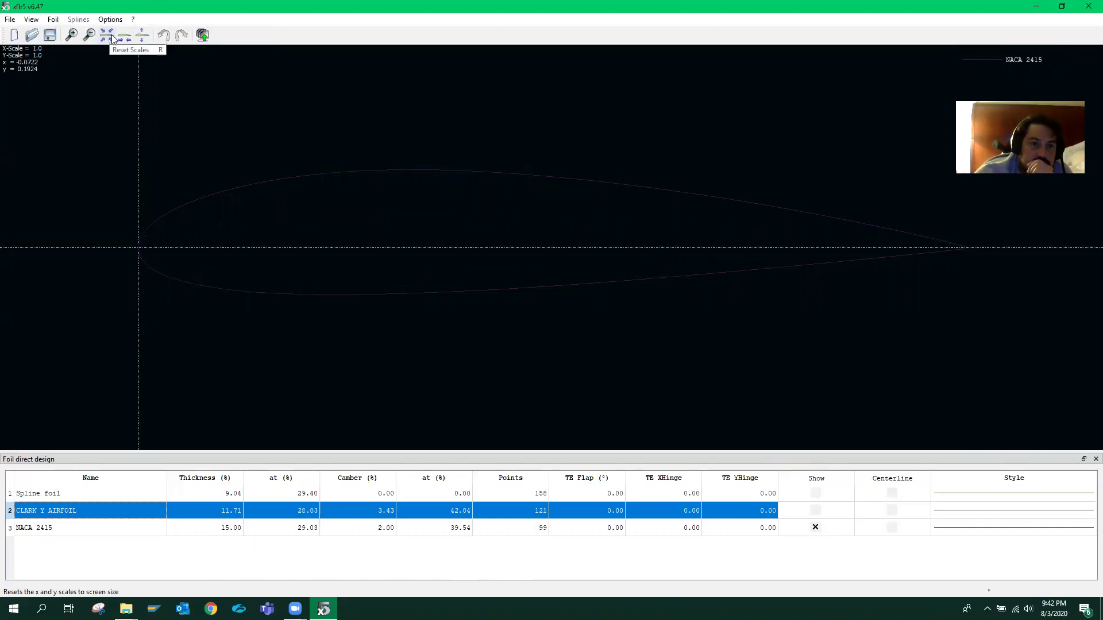
# - Return to XFoil Direct Analysis and rerun the Clark Y alpha sequence from -5° to 20°, then close the log
pyautogui.click(53, 20)
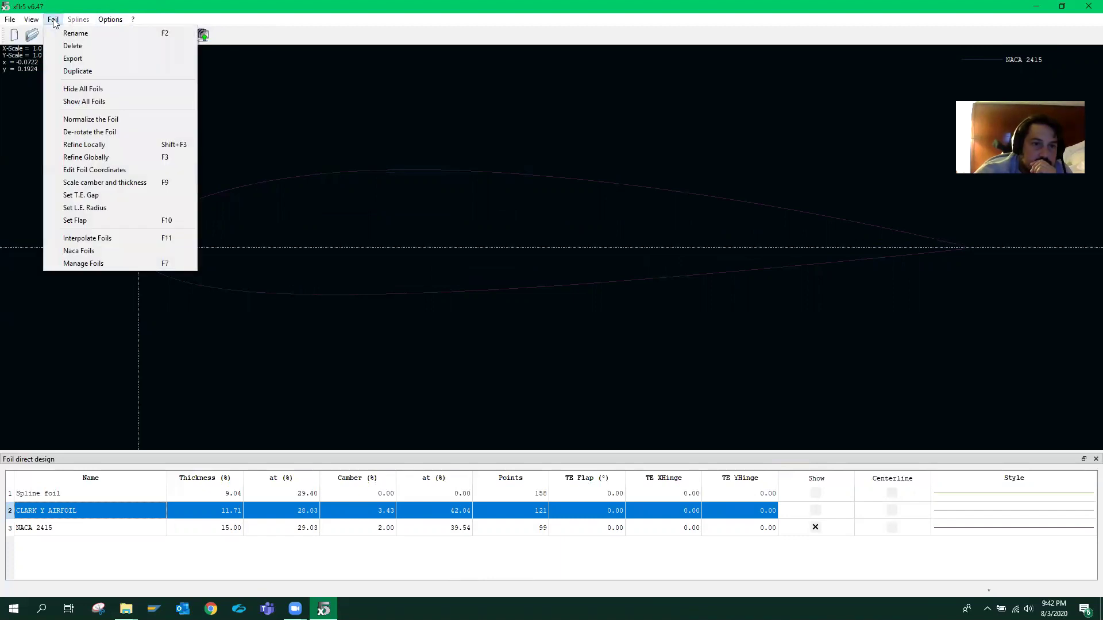
pyautogui.moveTo(120, 23)
pyautogui.moveTo(11, 21)
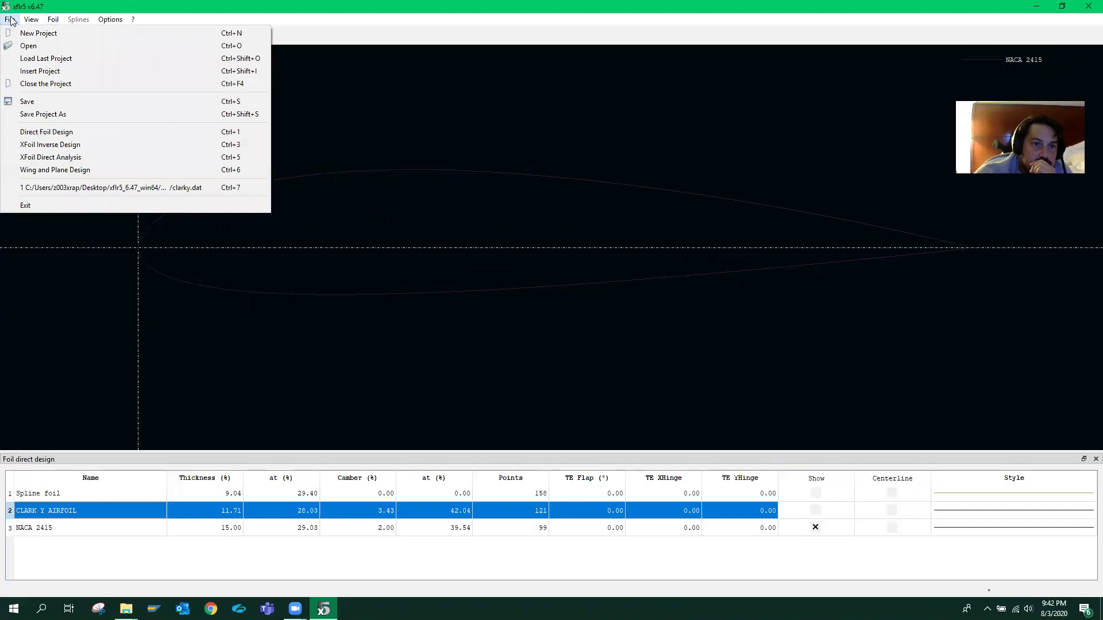
pyautogui.click(49, 158)
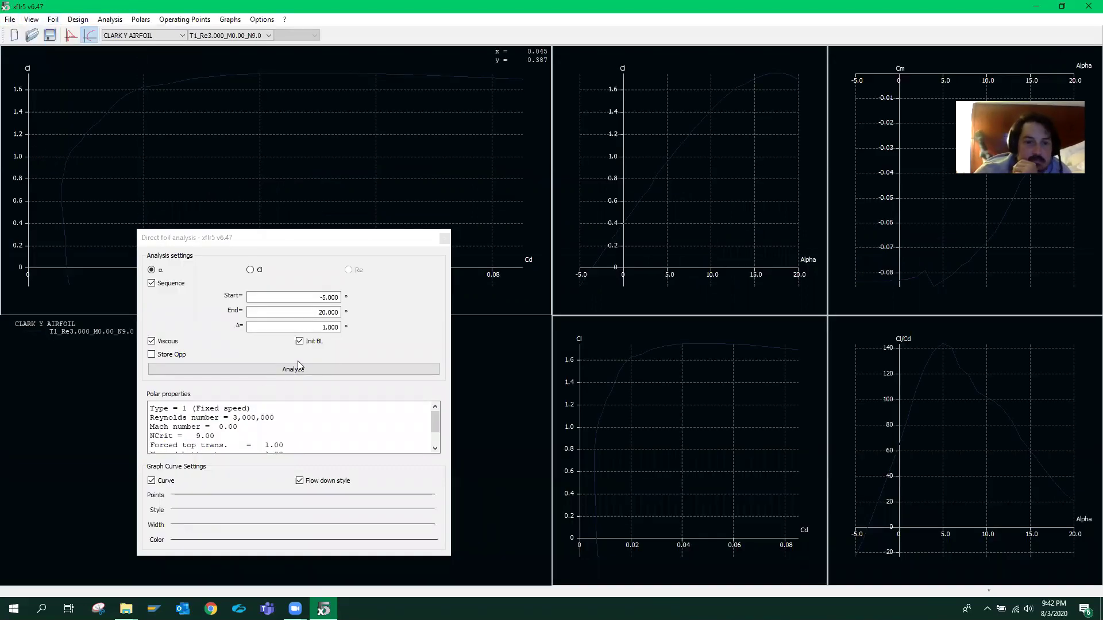
pyautogui.click(297, 368)
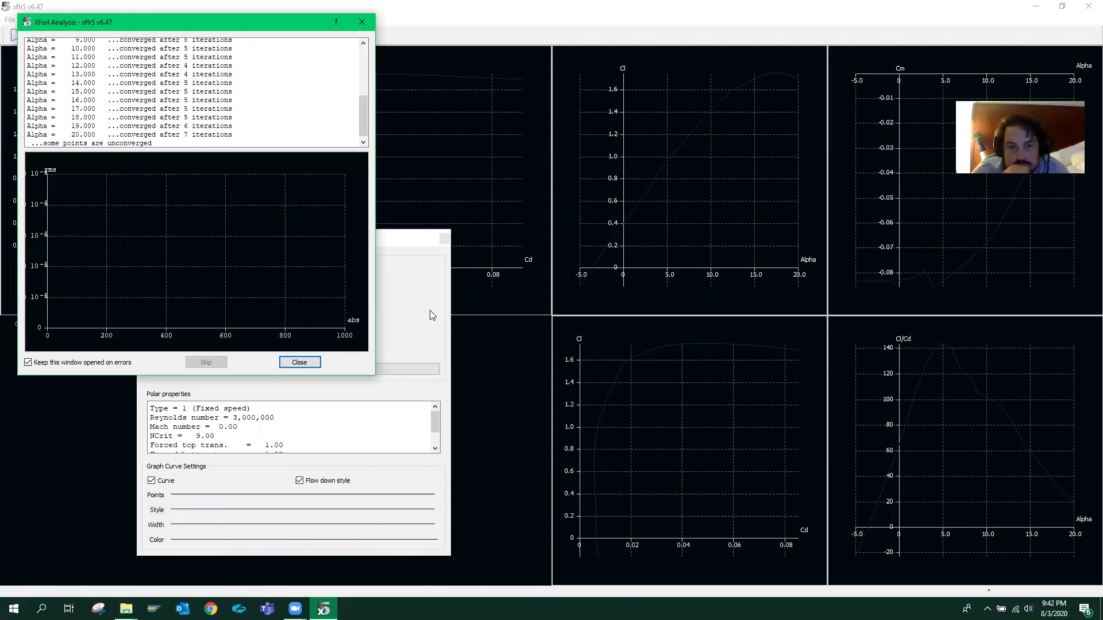
pyautogui.click(316, 357)
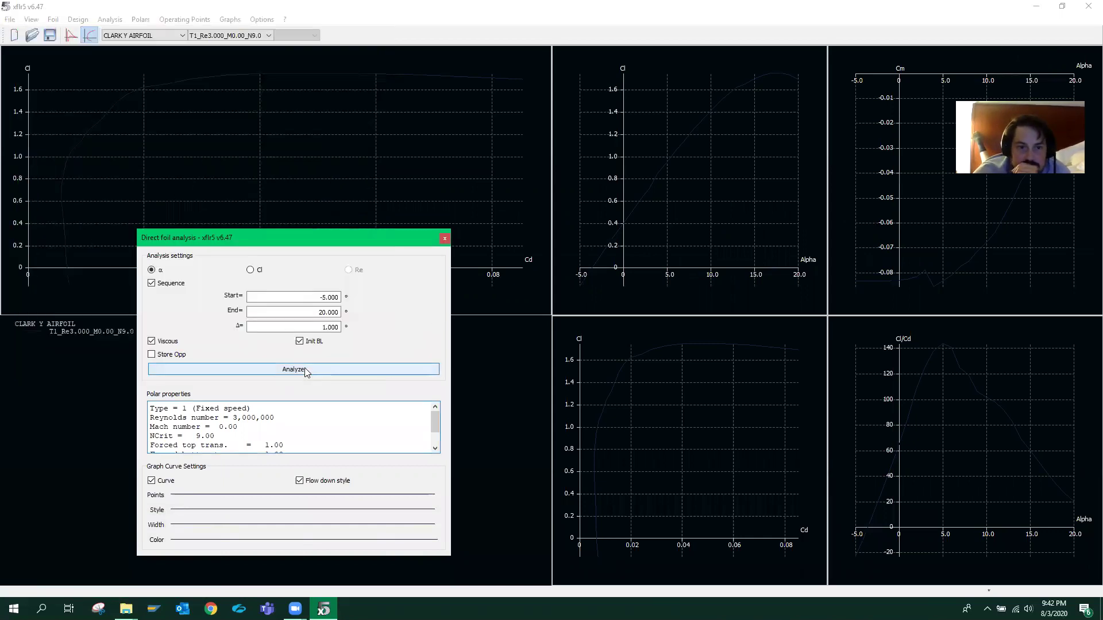
# - Set up a Clark Y batch analysis over a Reynolds range of 1,000,000 to 3,000,000 in 50,000 increments
pyautogui.click(74, 22)
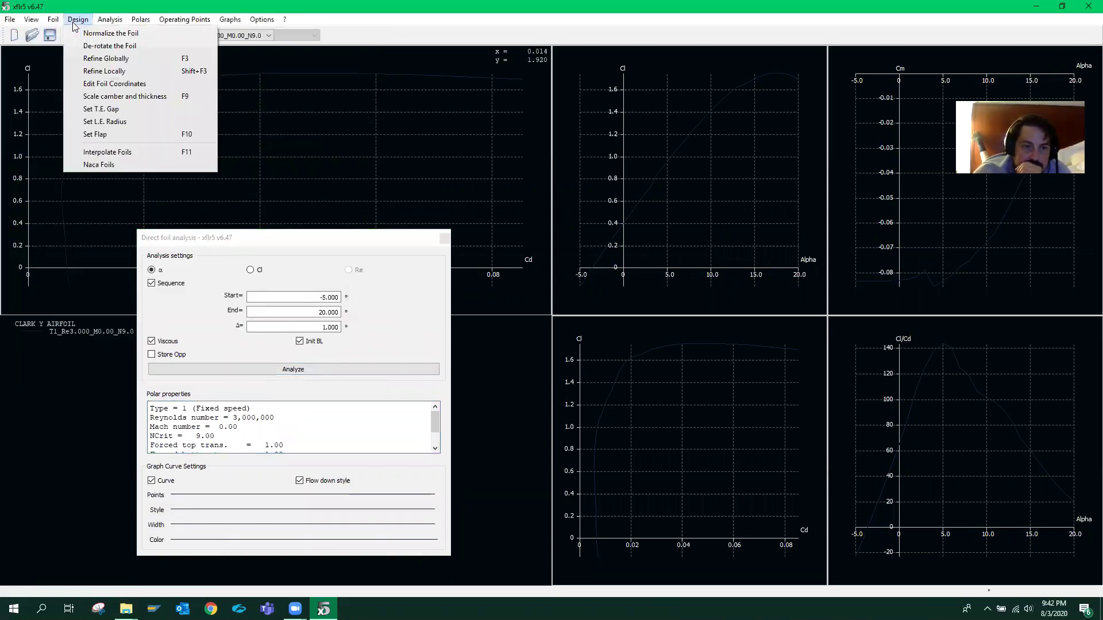
pyautogui.moveTo(115, 24)
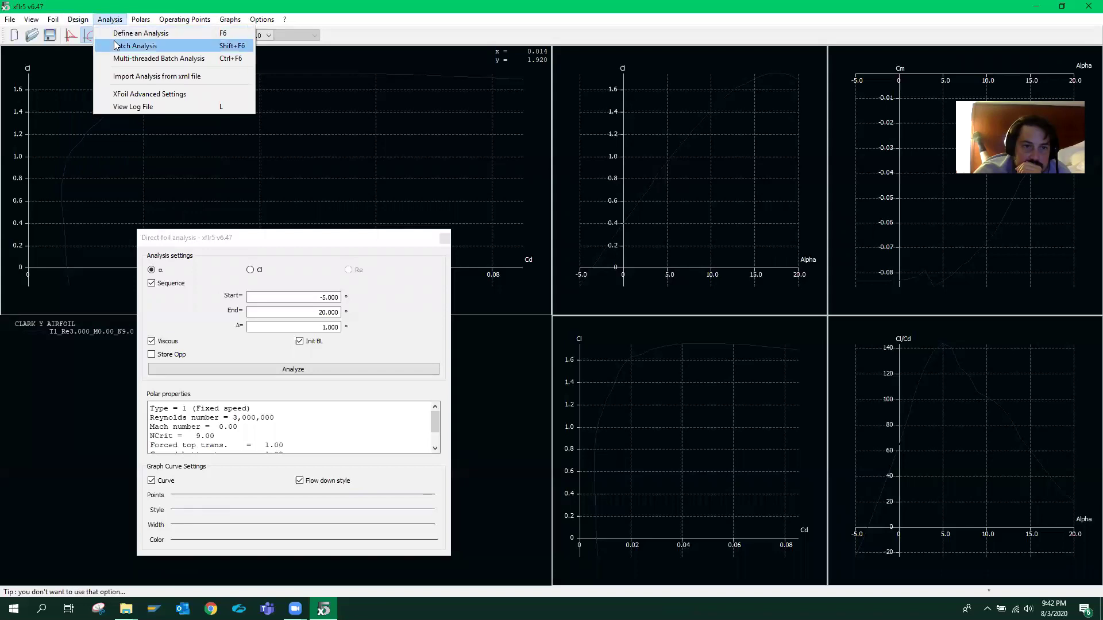
pyautogui.click(135, 46)
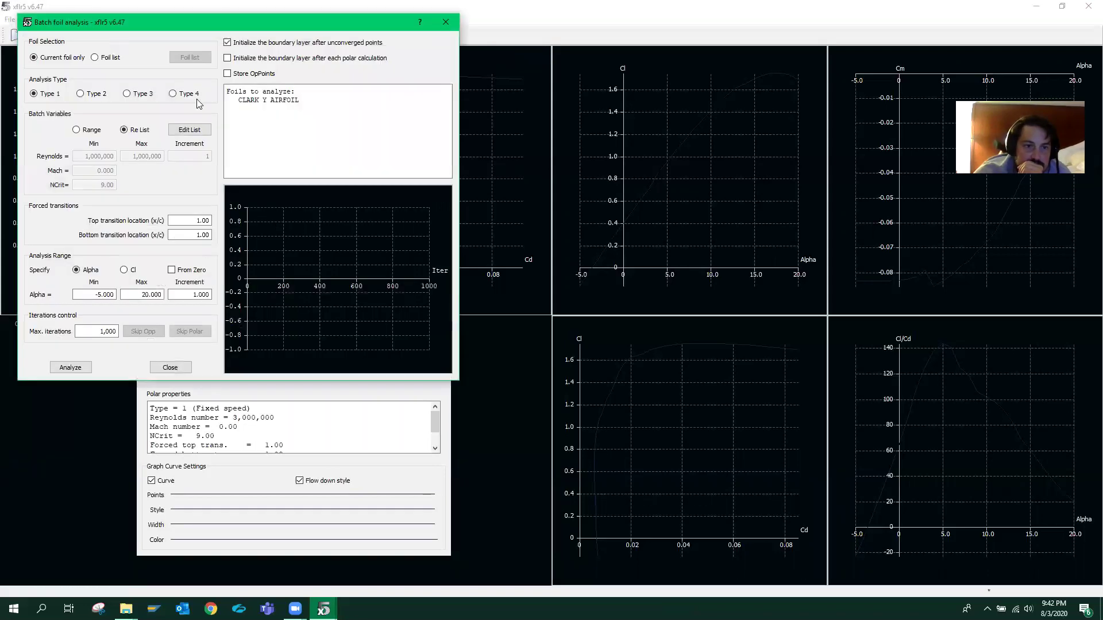
pyautogui.click(77, 130)
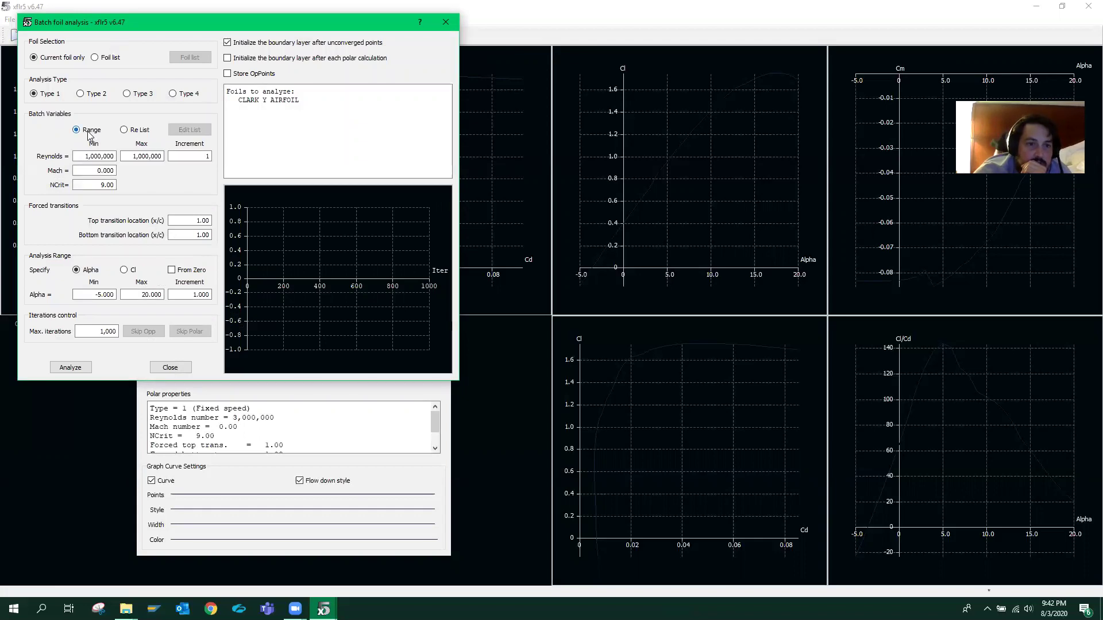
pyautogui.click(155, 158)
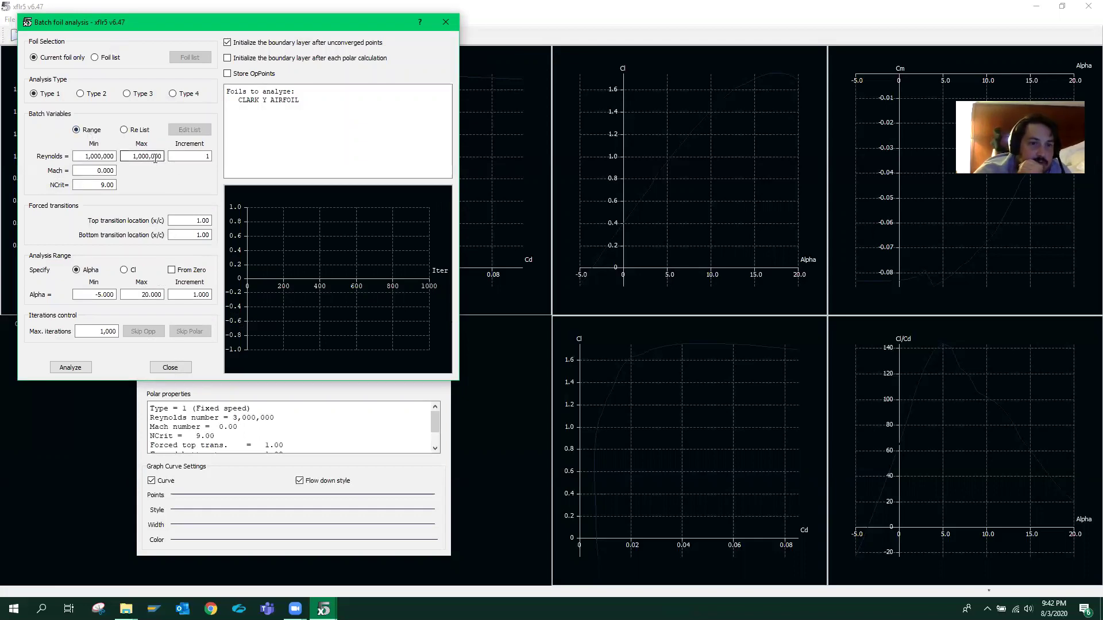
pyautogui.moveTo(163, 158); pyautogui.dragTo(113, 163)
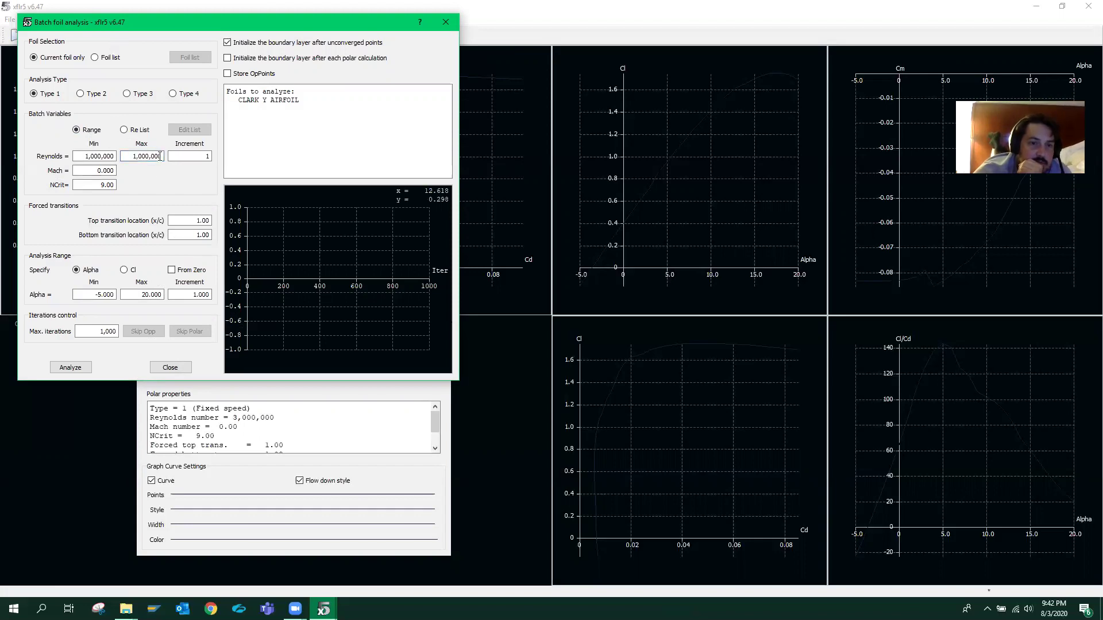
pyautogui.press('BackSpace')
pyautogui.press('BackSpace')
pyautogui.press('BackSpace')
pyautogui.press('BackSpace')
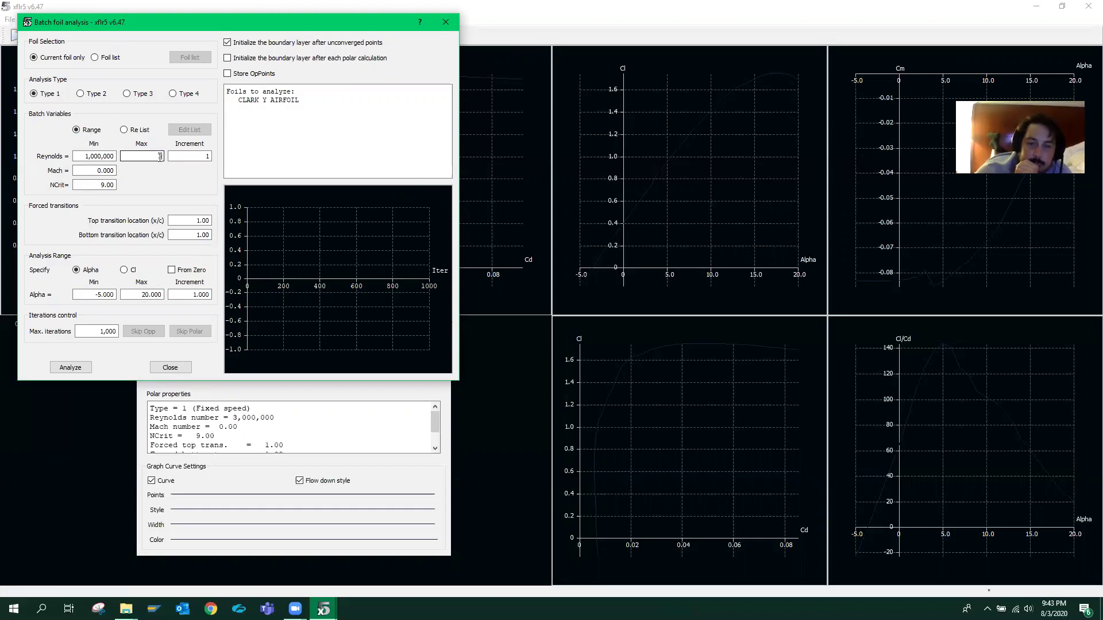
pyautogui.press('Tab')
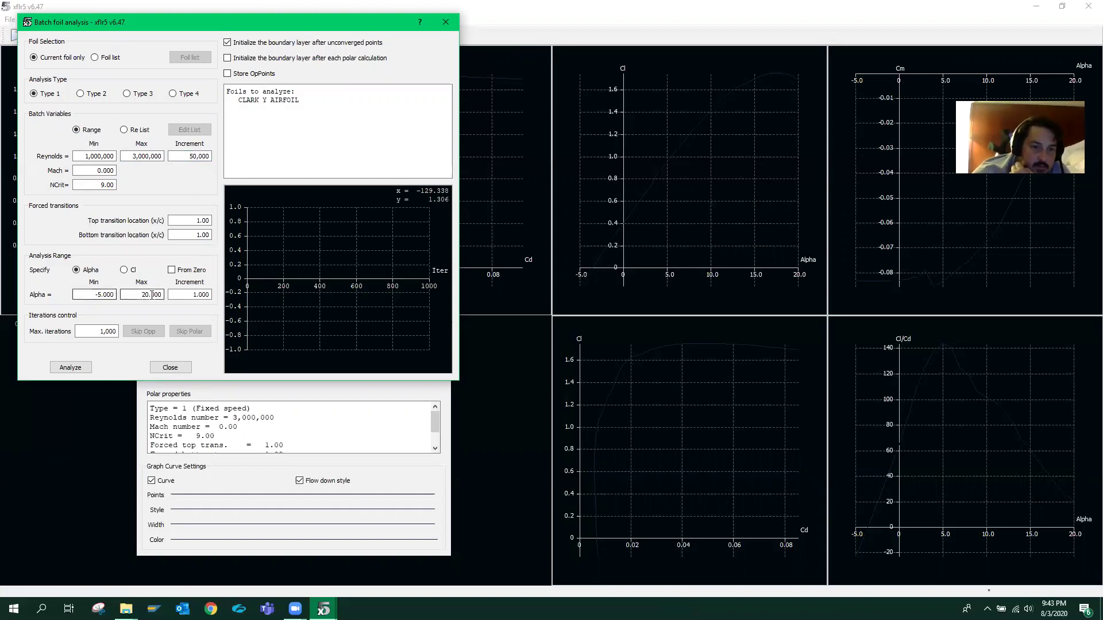
# - Run the batch analysis, then close the batch and direct foil analysis windows to clear the polar graphs
pyautogui.click(72, 371)
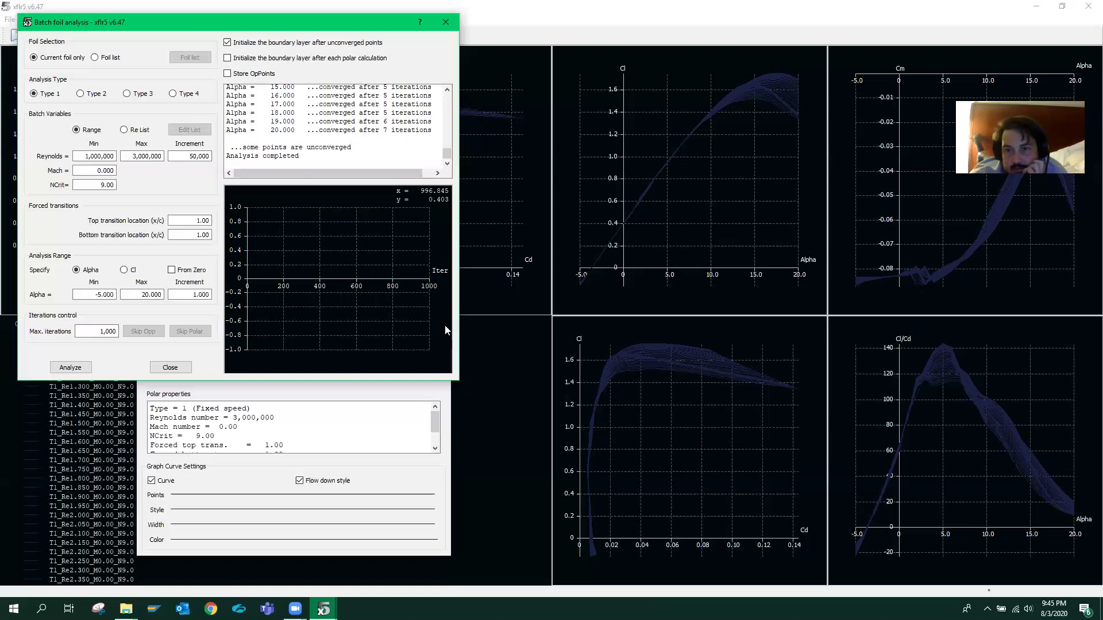
pyautogui.click(446, 23)
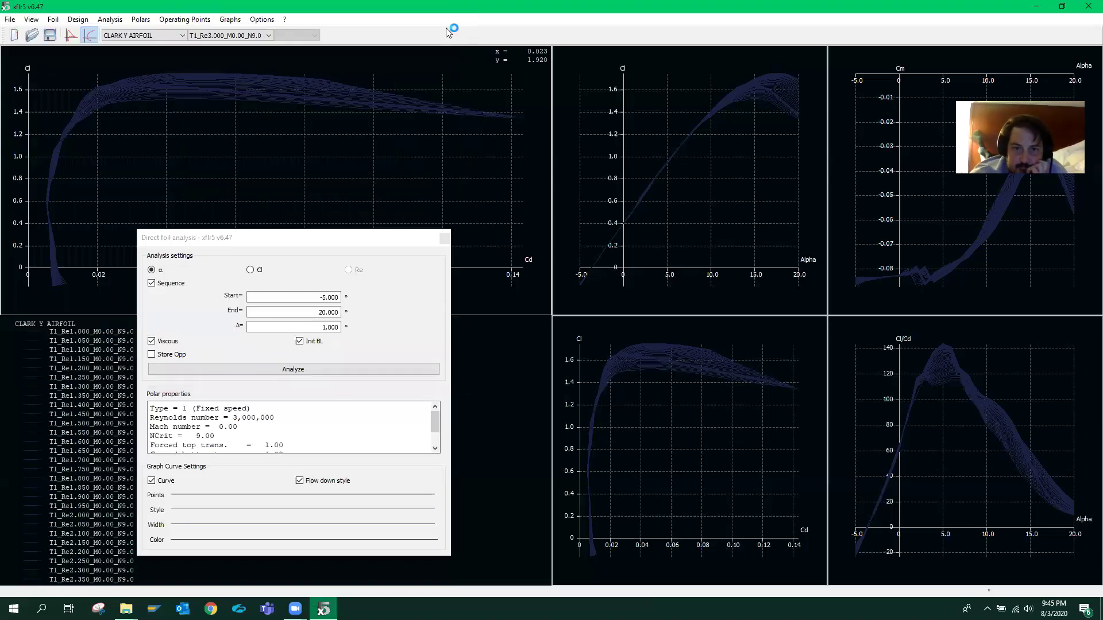
pyautogui.click(445, 238)
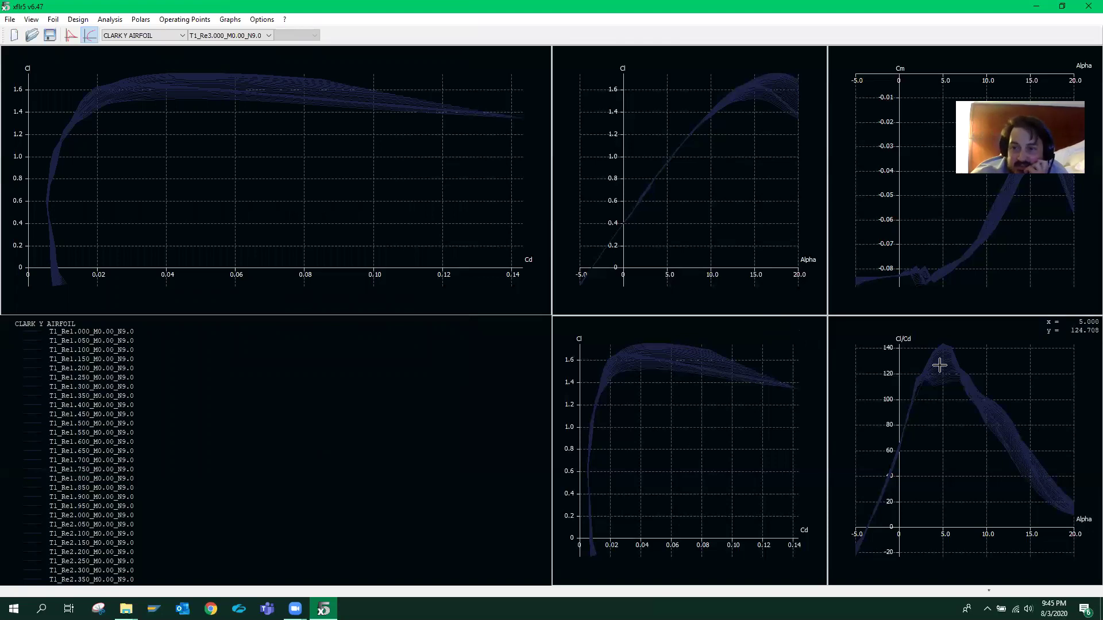
# - Set the X-axis variable of the smaller Cl versus Cd graph to Cpmin
pyautogui.rightClick(666, 421)
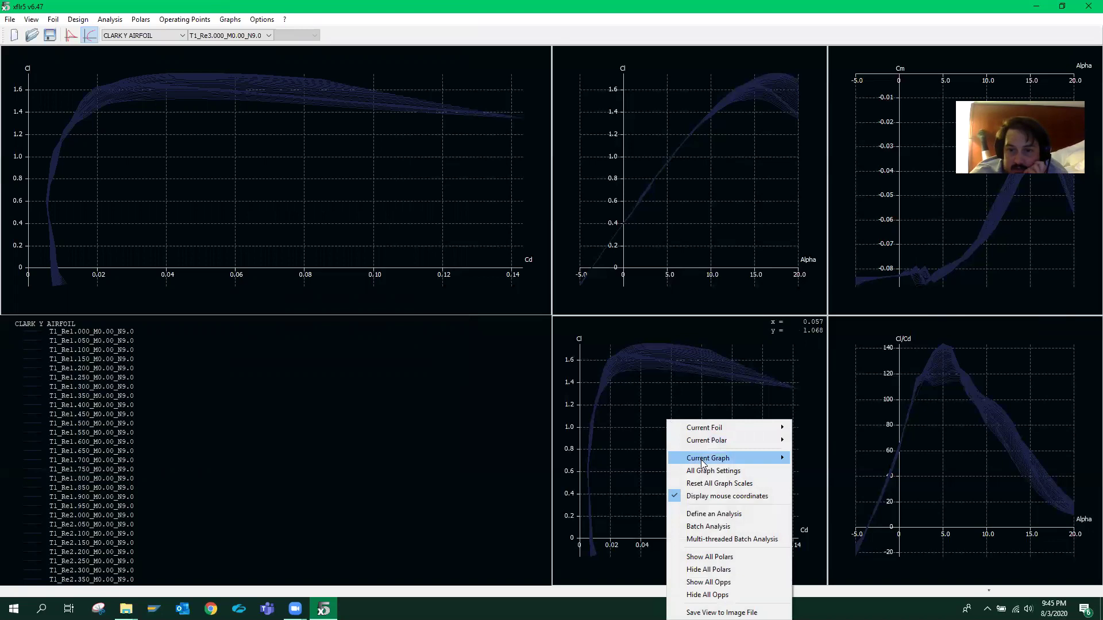
pyautogui.moveTo(703, 459)
pyautogui.click(811, 472)
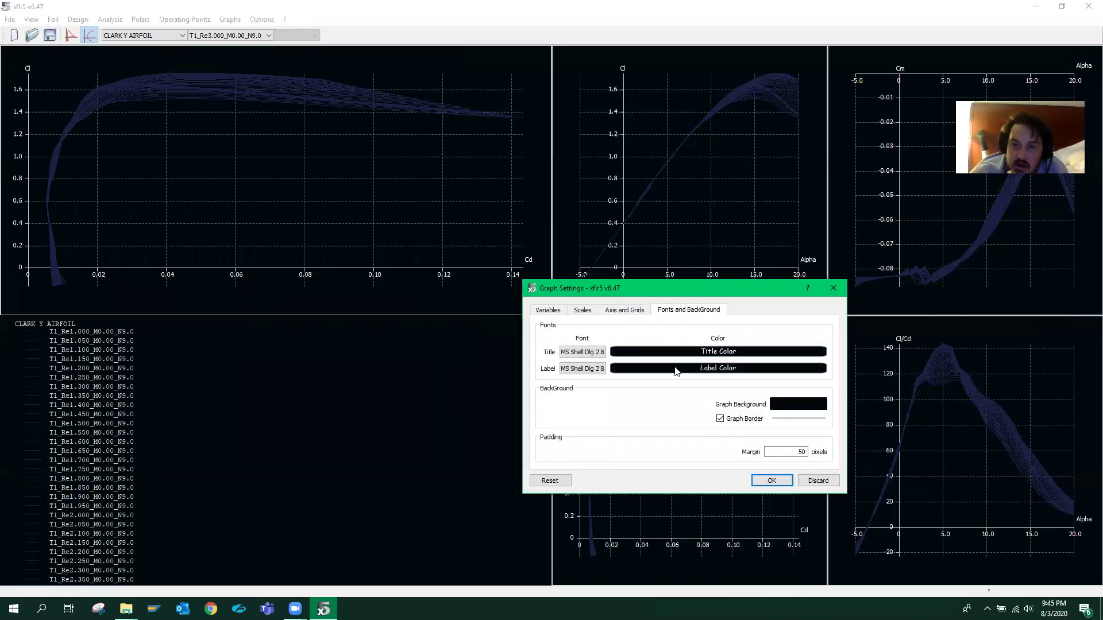
pyautogui.click(556, 316)
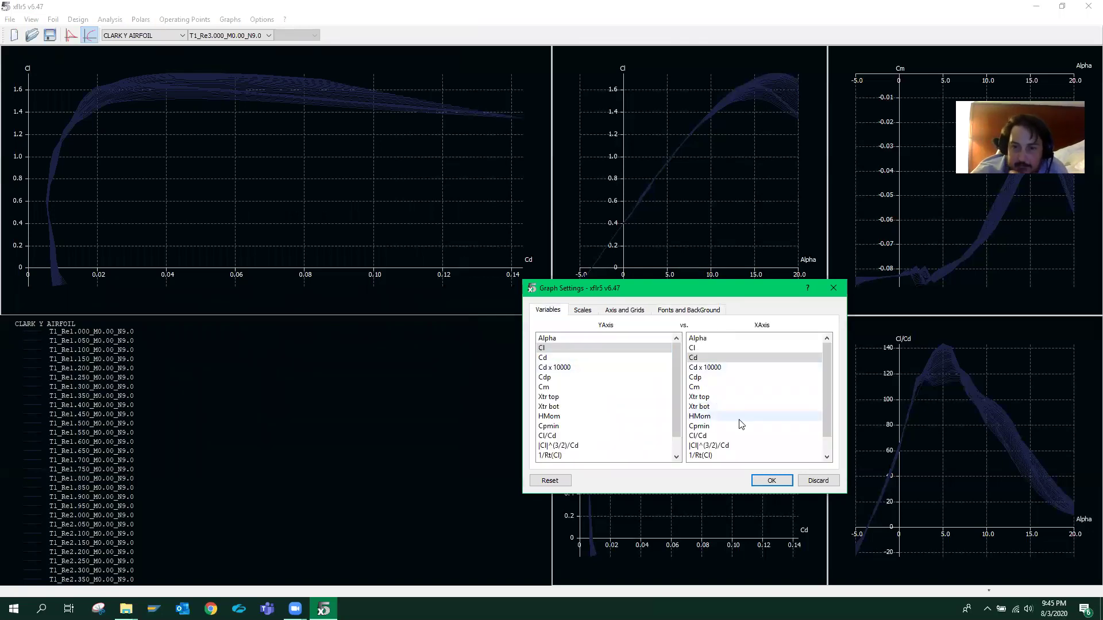
pyautogui.scroll(-1, 719, 407)
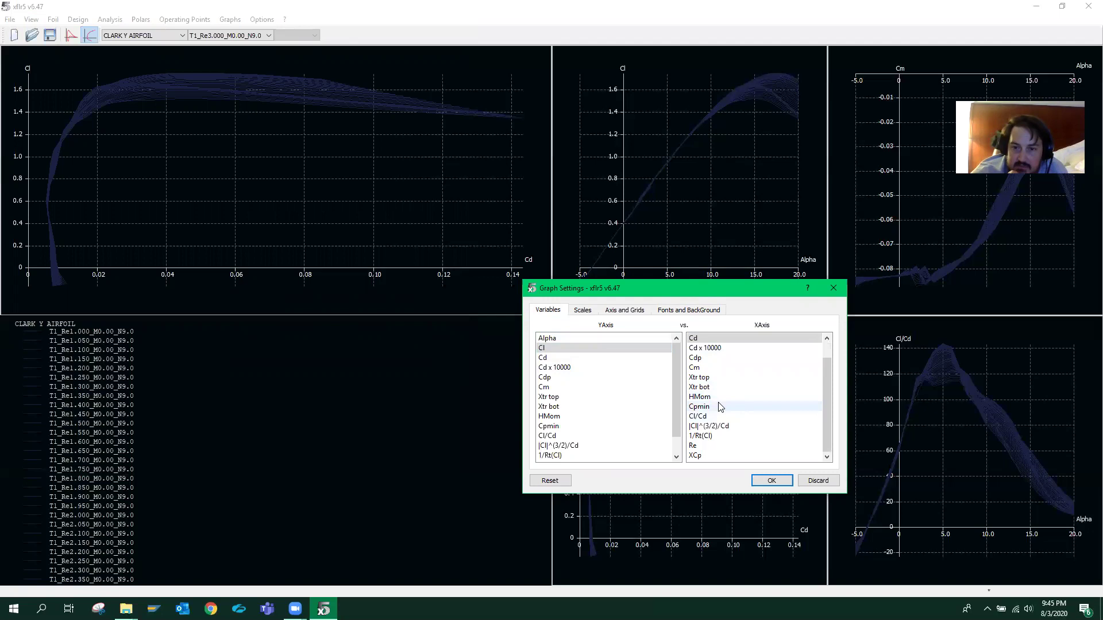
pyautogui.click(721, 407)
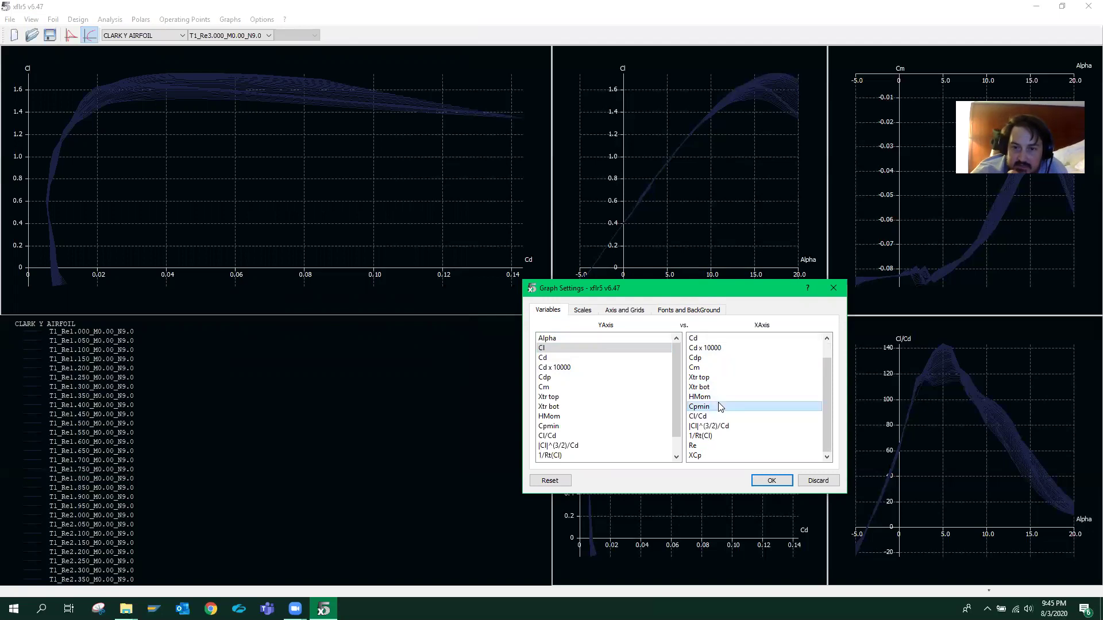
pyautogui.click(772, 480)
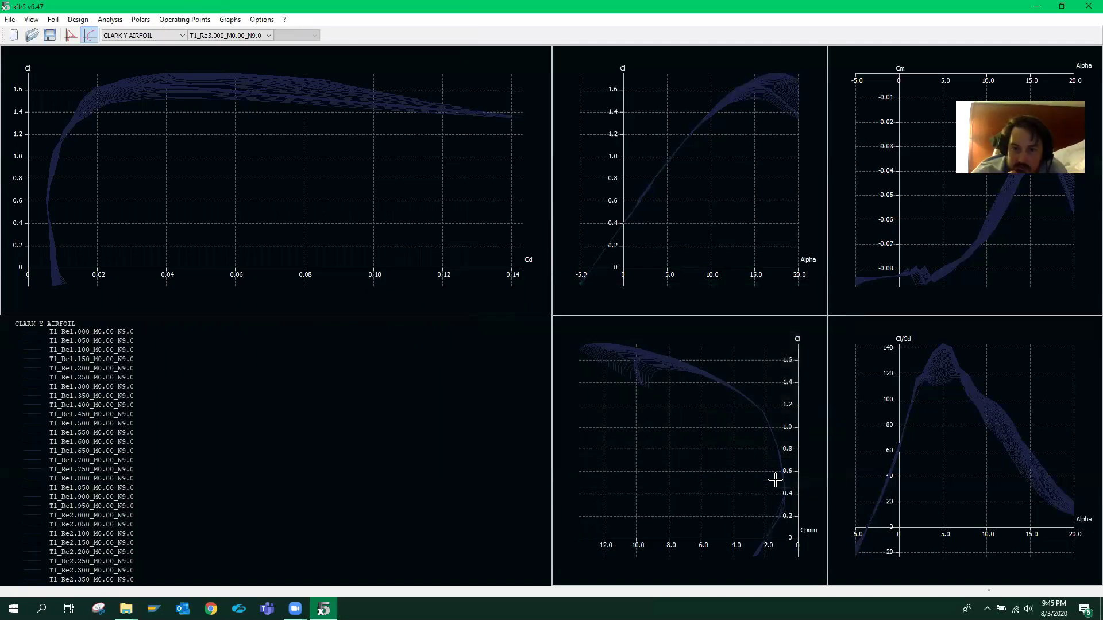
# - Set the Cl versus Cpmin graph to plot Re on the Y axis against Cl on the X axis
pyautogui.rightClick(683, 451)
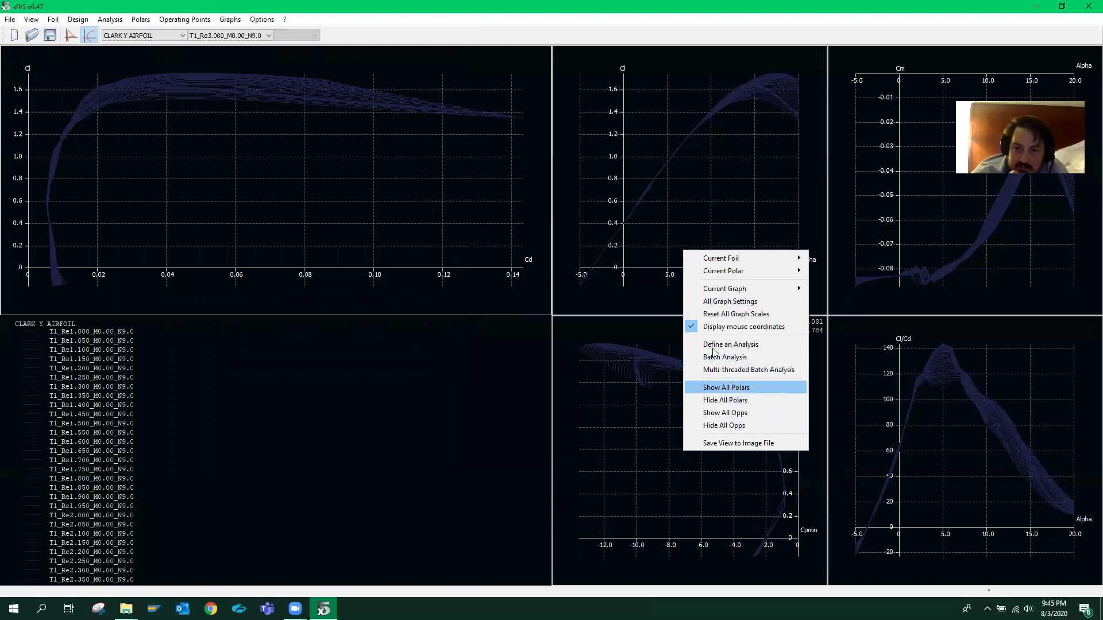
pyautogui.moveTo(740, 277)
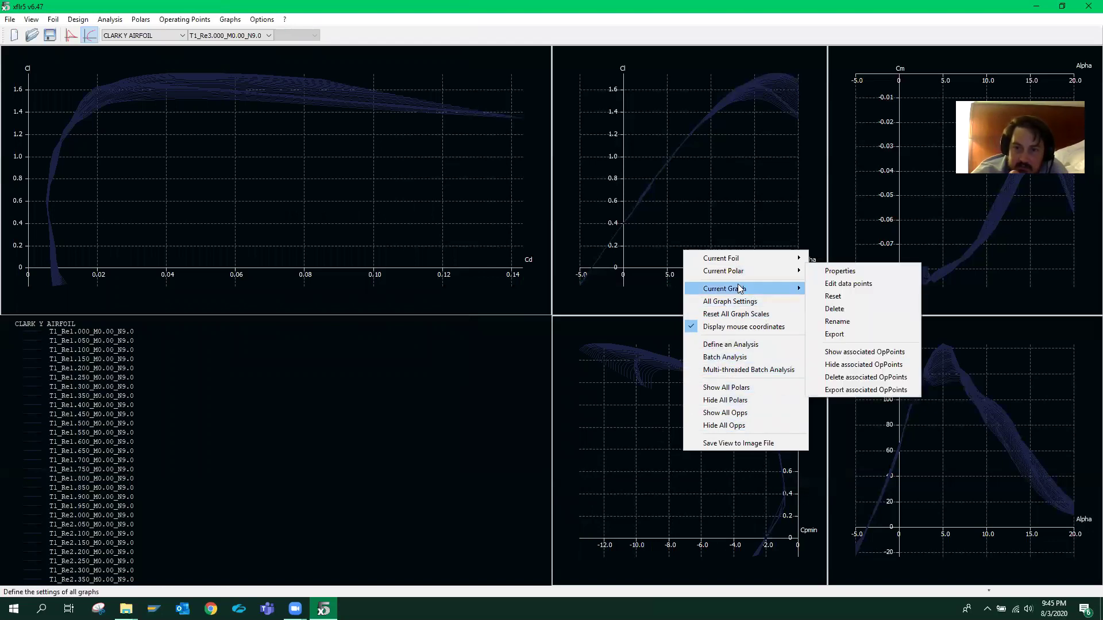
pyautogui.click(860, 301)
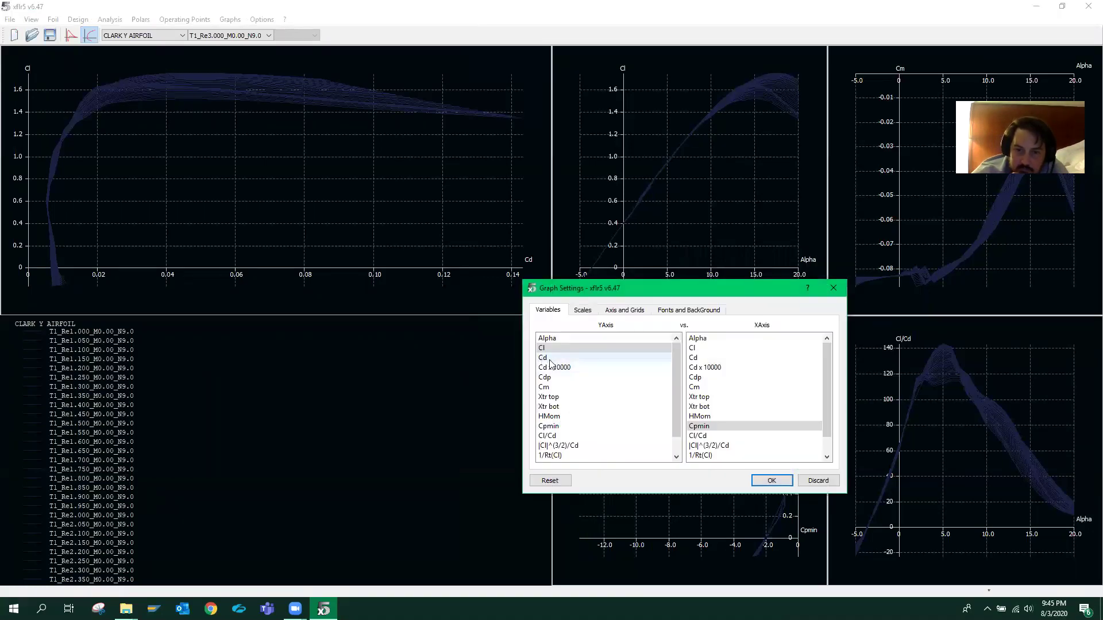
pyautogui.scroll(-1, 596, 394)
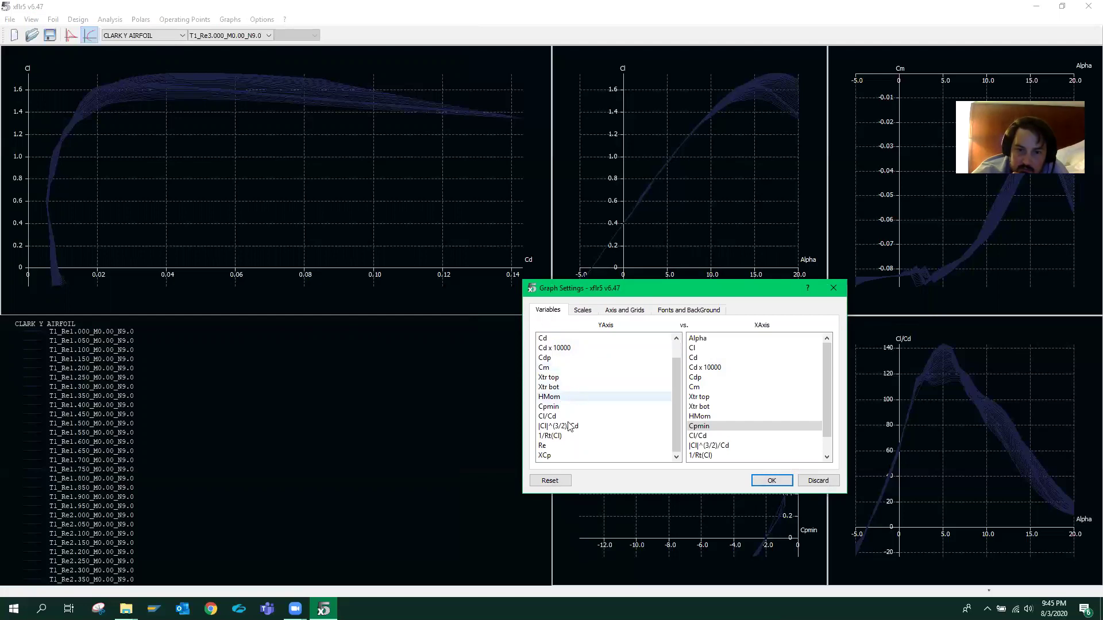
pyautogui.click(545, 447)
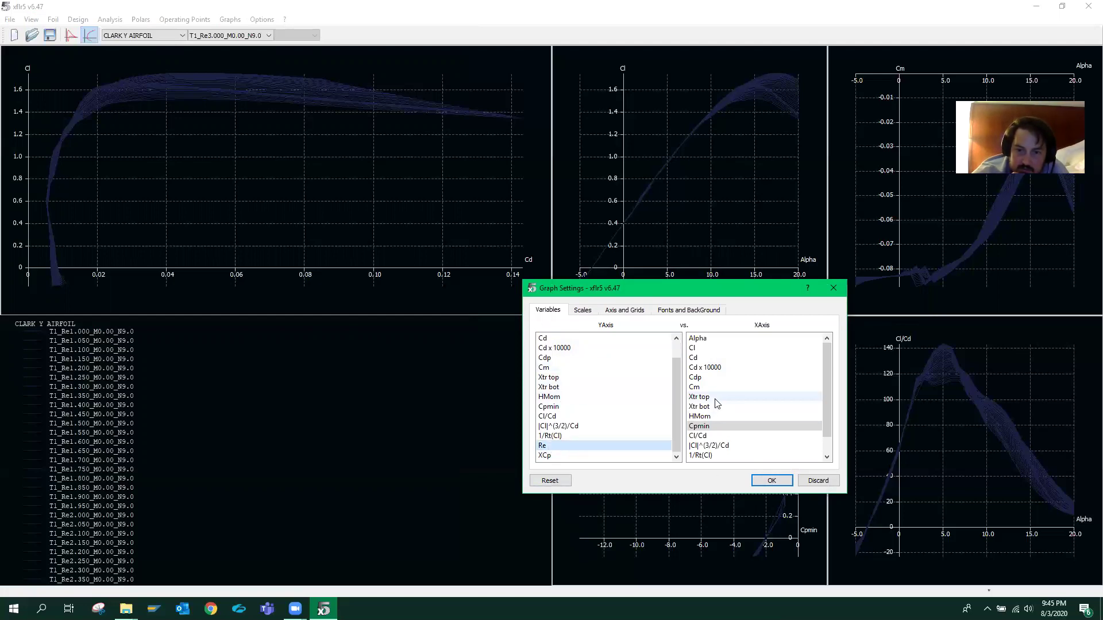
pyautogui.click(696, 349)
pyautogui.click(760, 481)
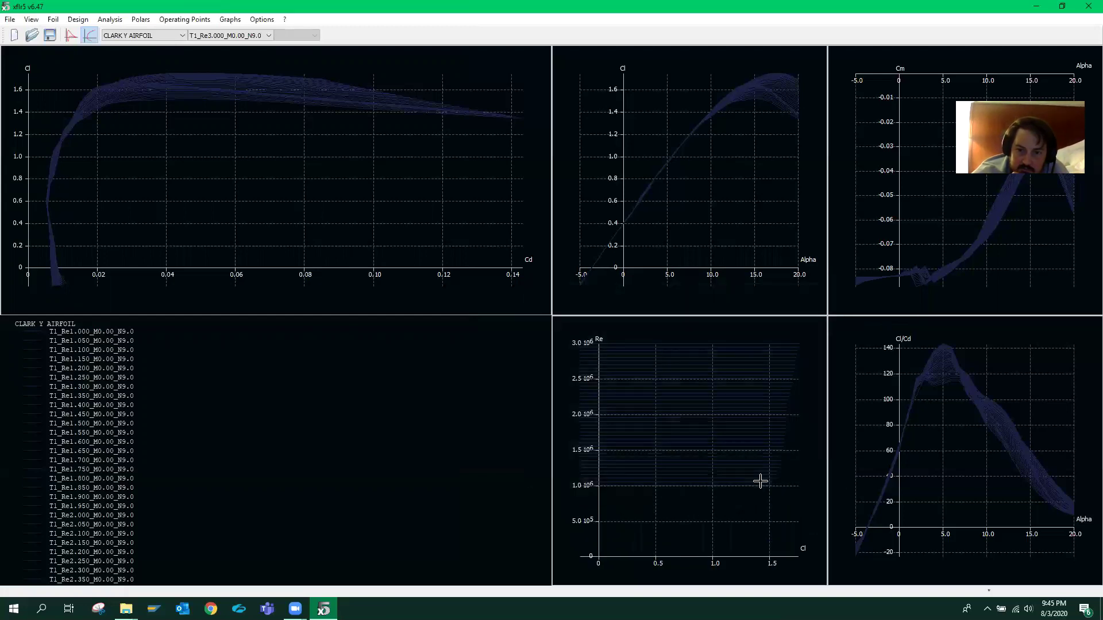